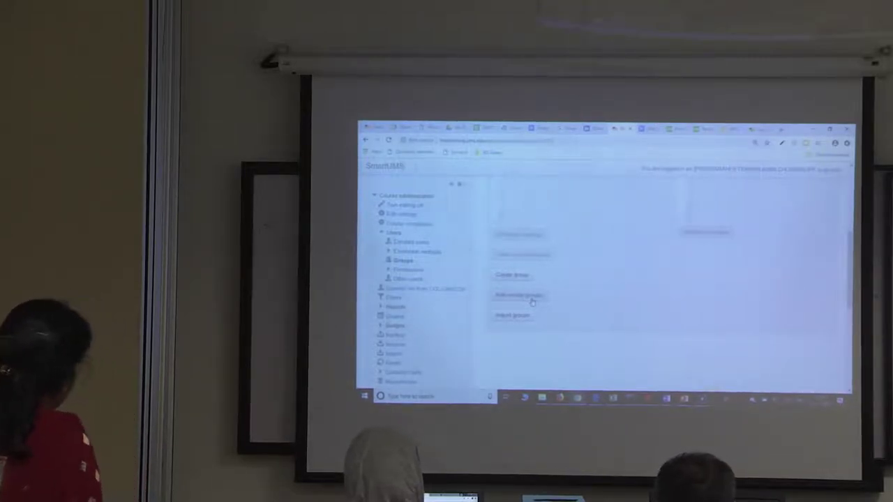
Open the form for auto-creating groups and view the help for its naming scheme.
click(519, 296)
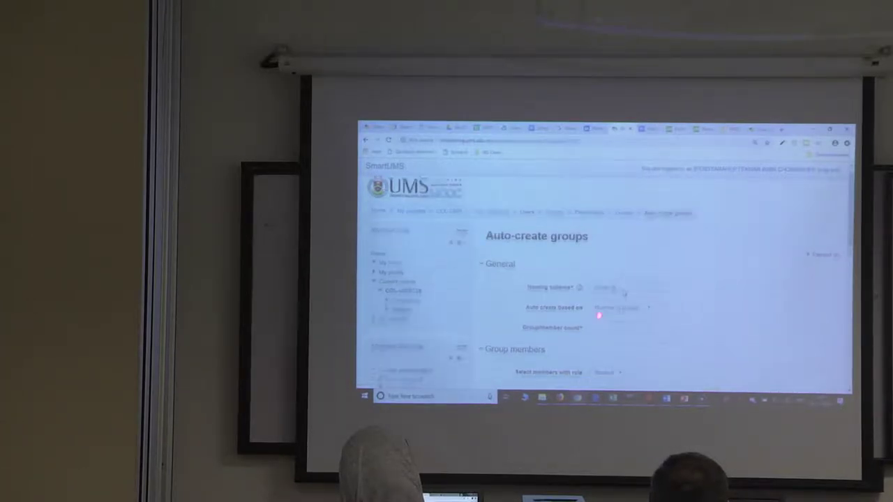
scroll(621, 279, down, 5)
scroll(625, 296, up, 6)
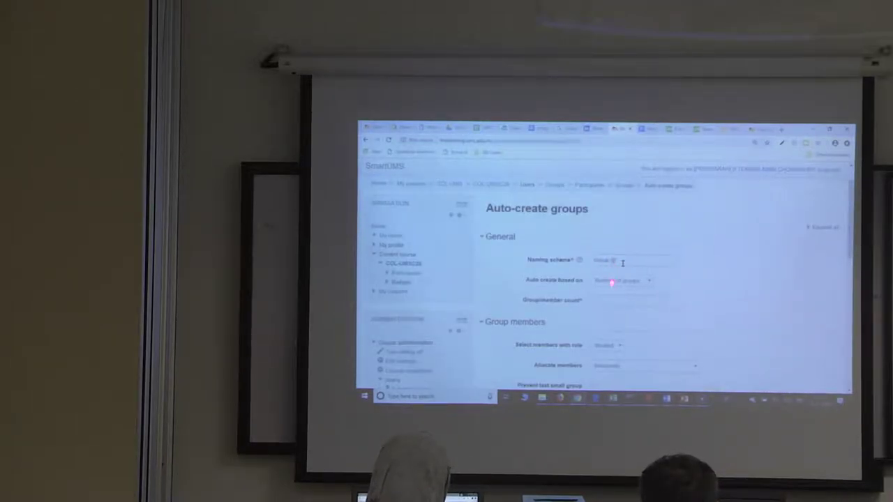
click(622, 262)
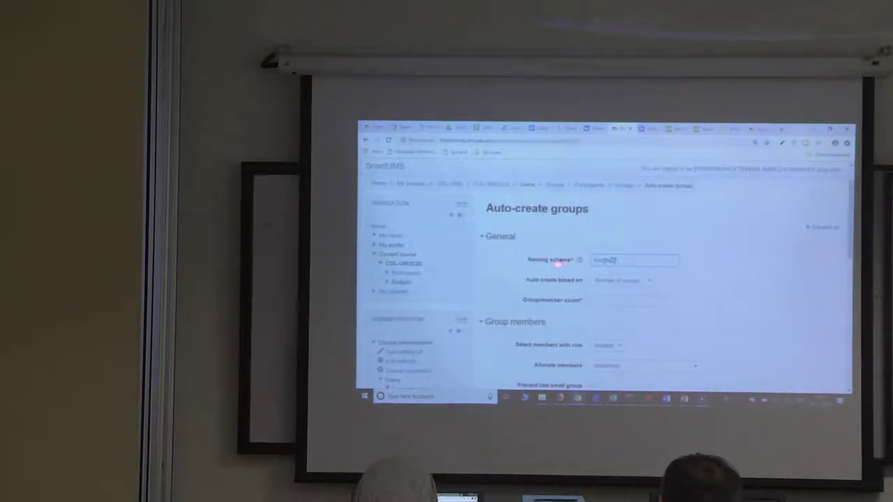
click(579, 261)
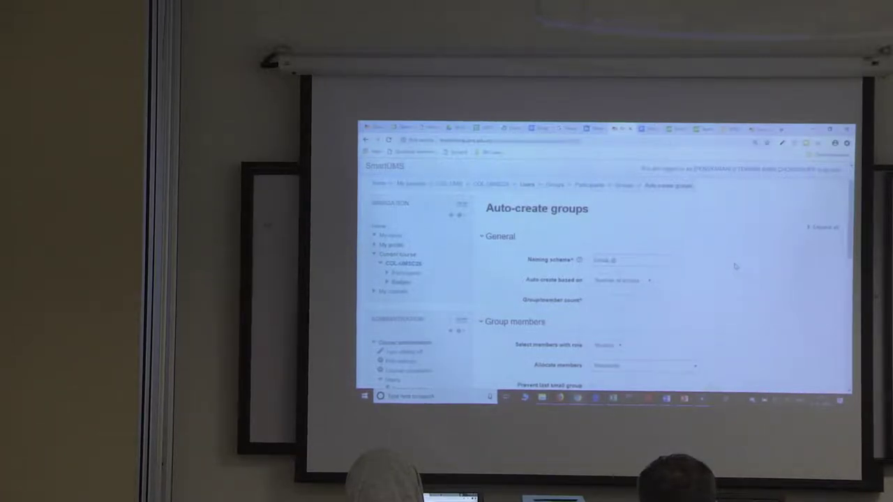
click(736, 267)
Base the auto-created groups on members per group with a count of 2, and allocate members randomly.
click(642, 281)
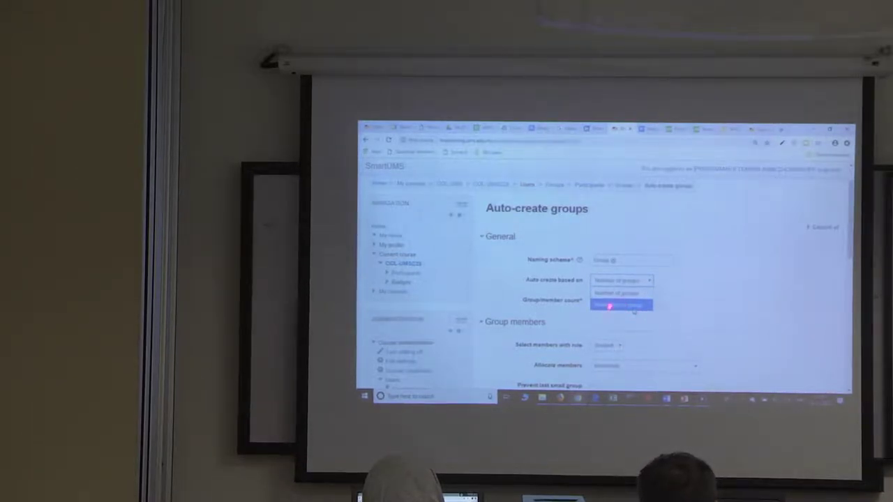
click(632, 307)
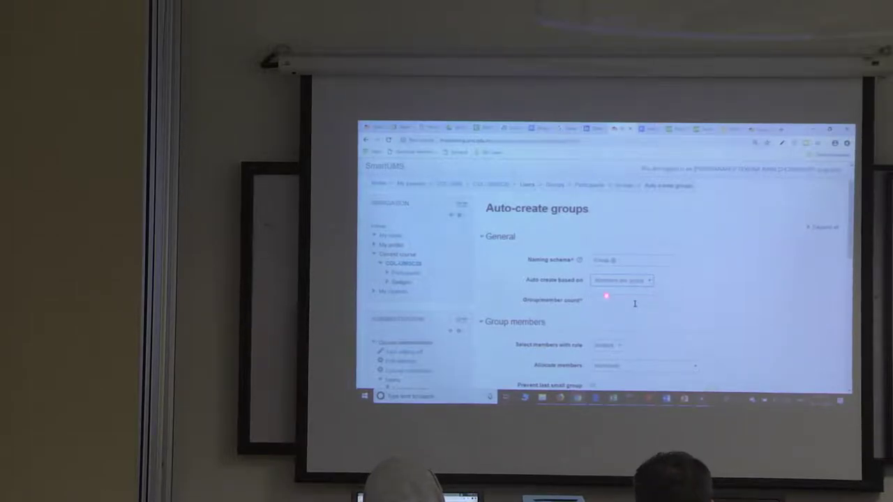
click(633, 304)
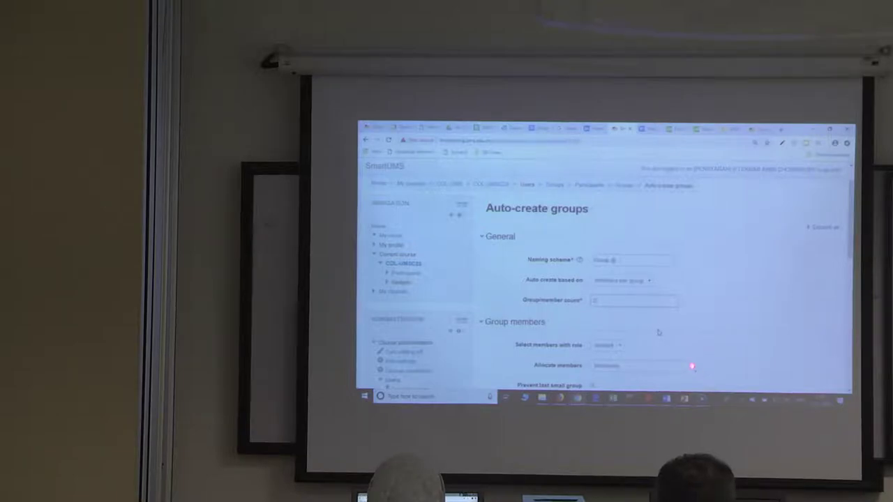
scroll(658, 332, down, 2)
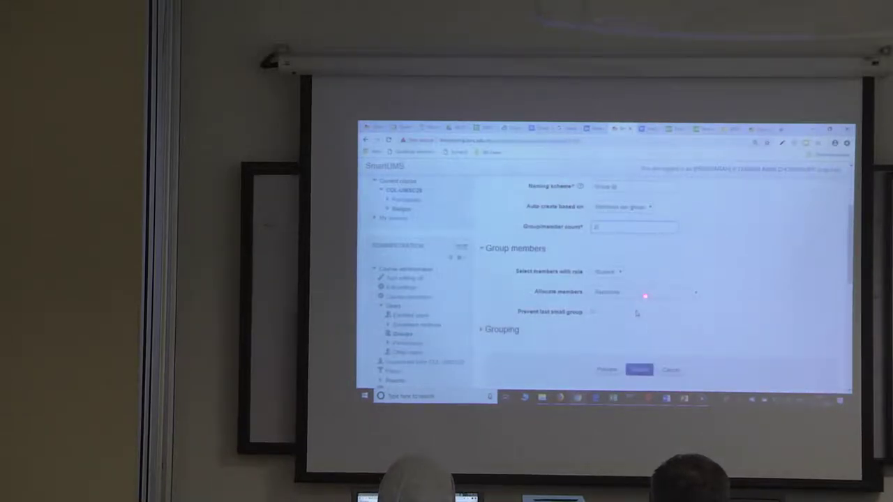
click(673, 297)
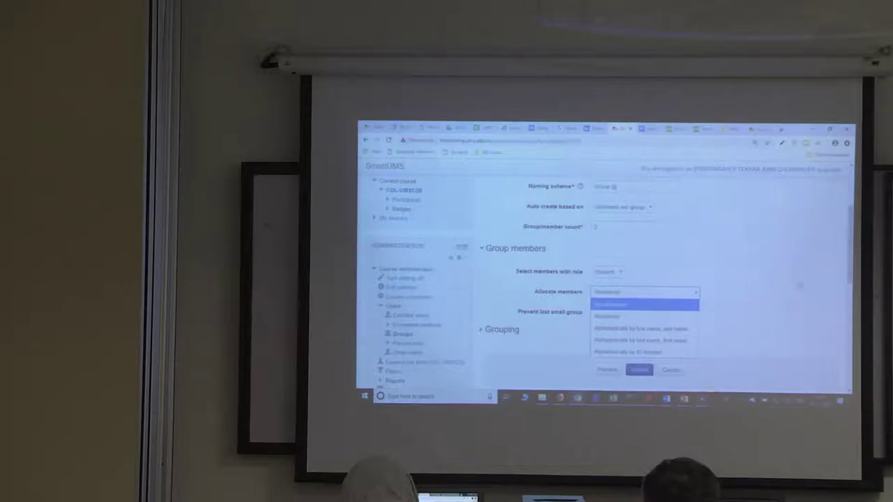
click(642, 317)
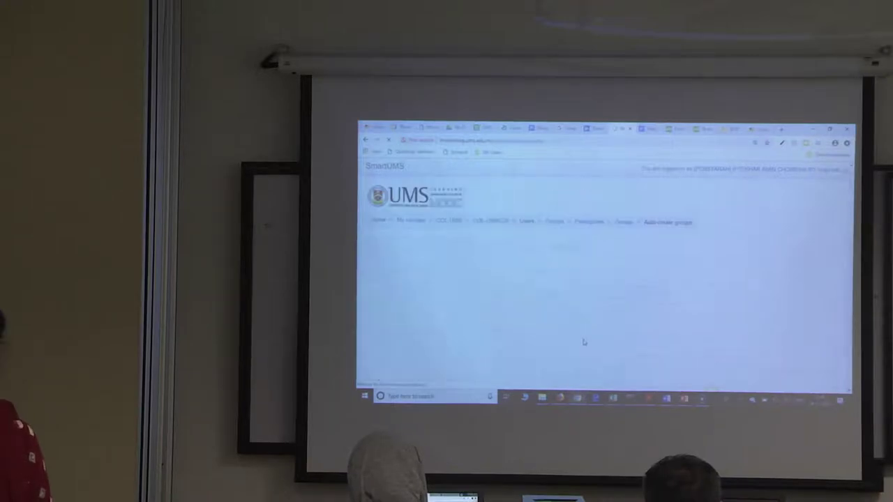
Preview the auto-generated groups and submit the form to create them.
scroll(583, 342, down, 5)
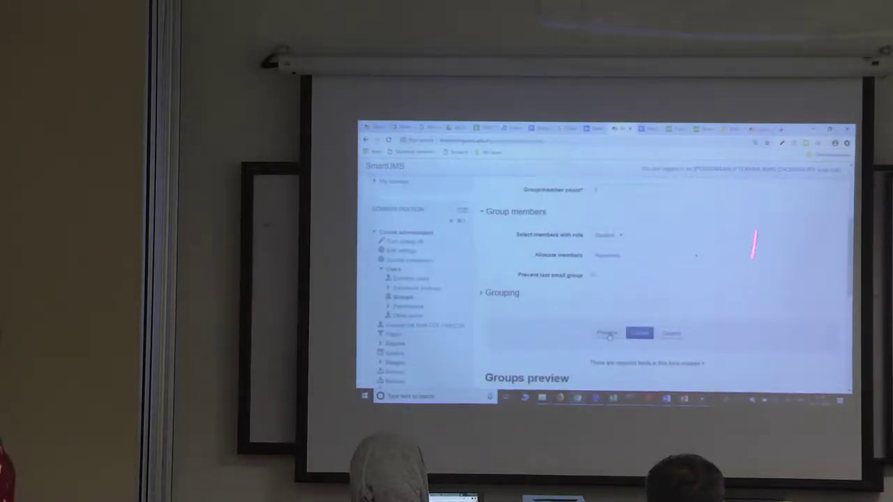
click(618, 331)
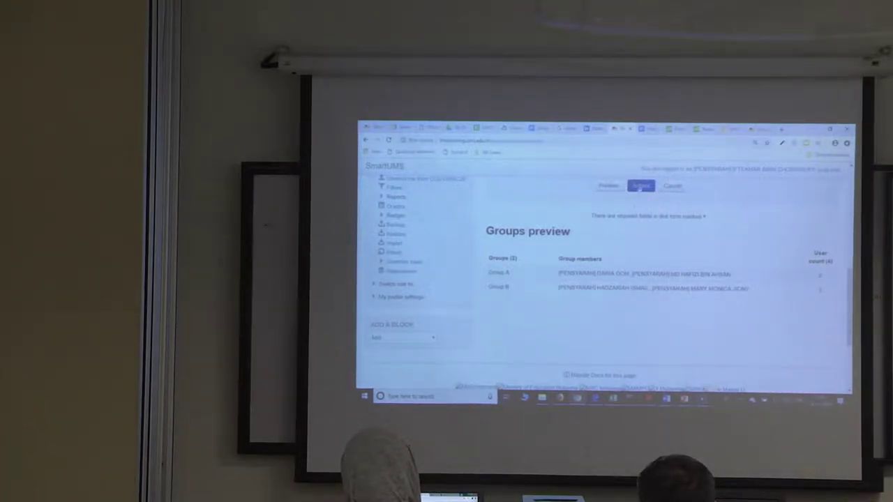
scroll(638, 187, up, 2)
click(638, 259)
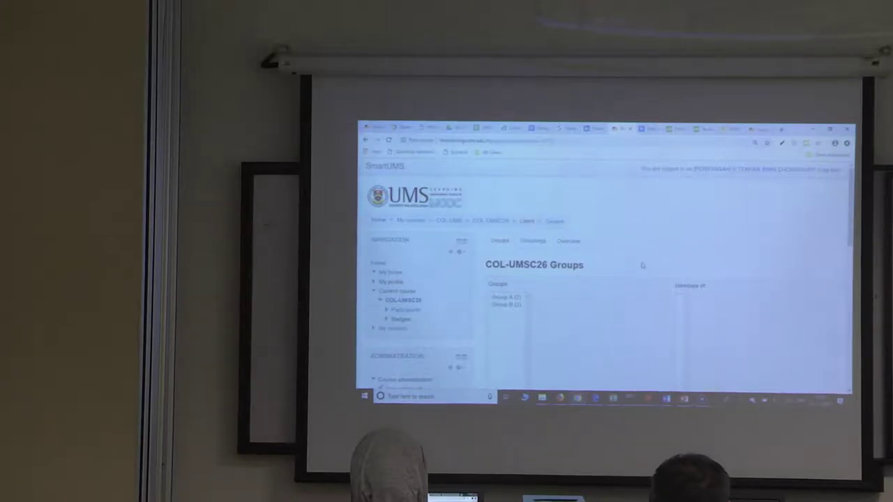
Review the members of Group A and Group B in the course's groups list.
scroll(635, 264, down, 2)
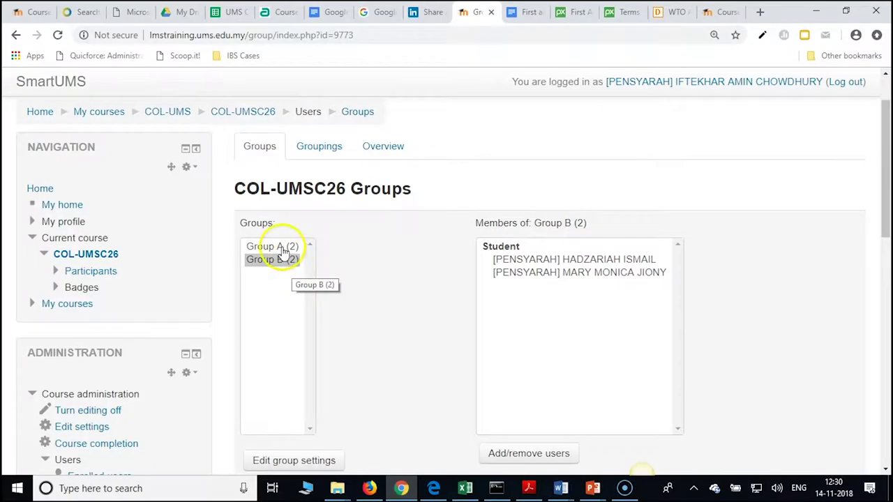
click(279, 246)
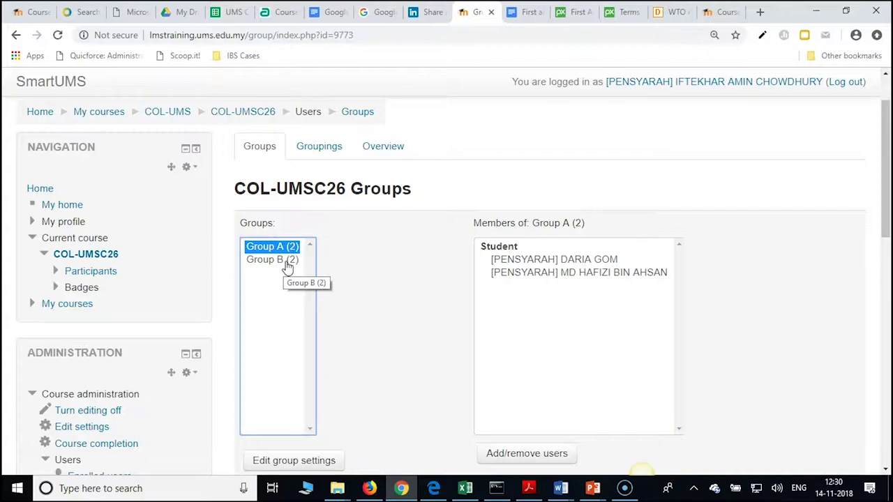
click(289, 267)
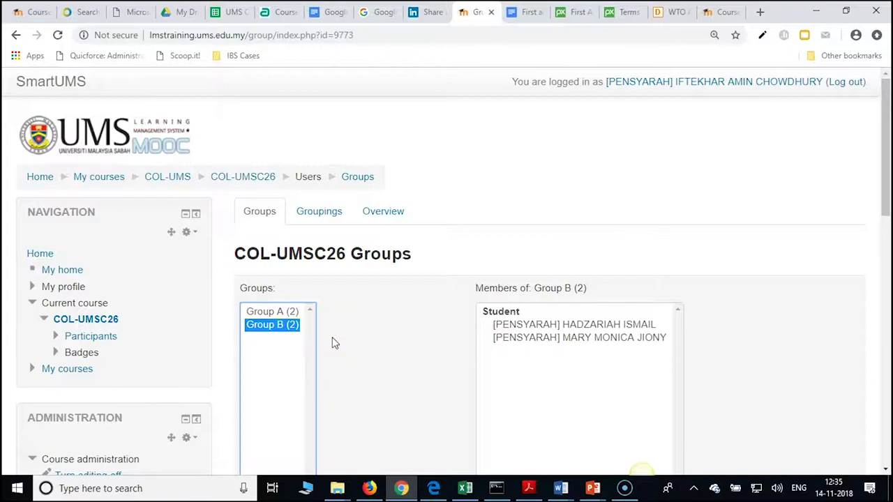
click(442, 351)
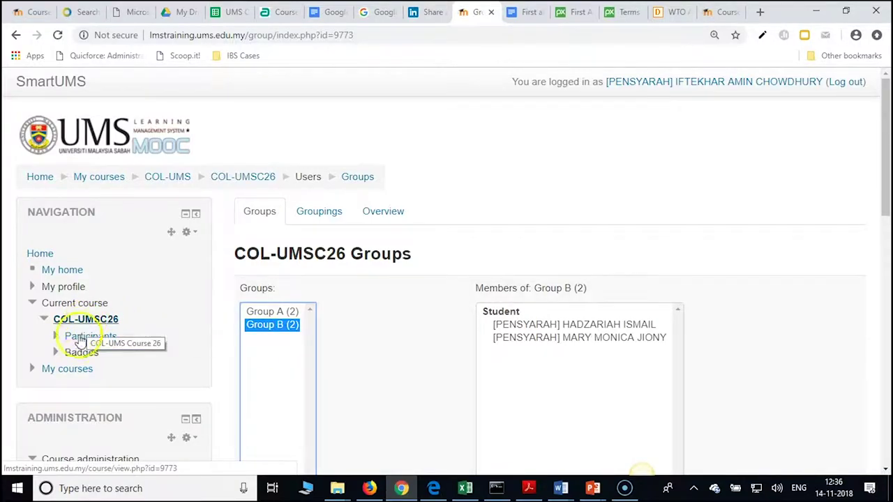
Return from the groups page to the COL-UMSC26 course page.
click(67, 369)
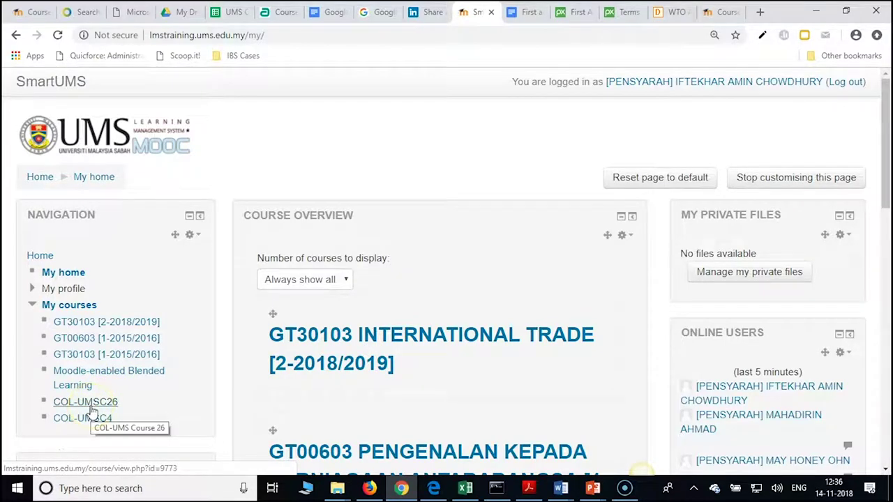
click(16, 35)
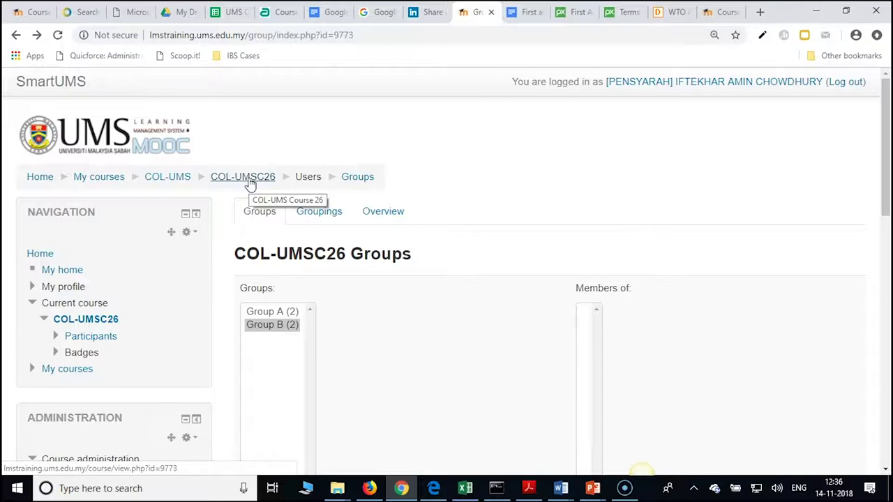
click(249, 183)
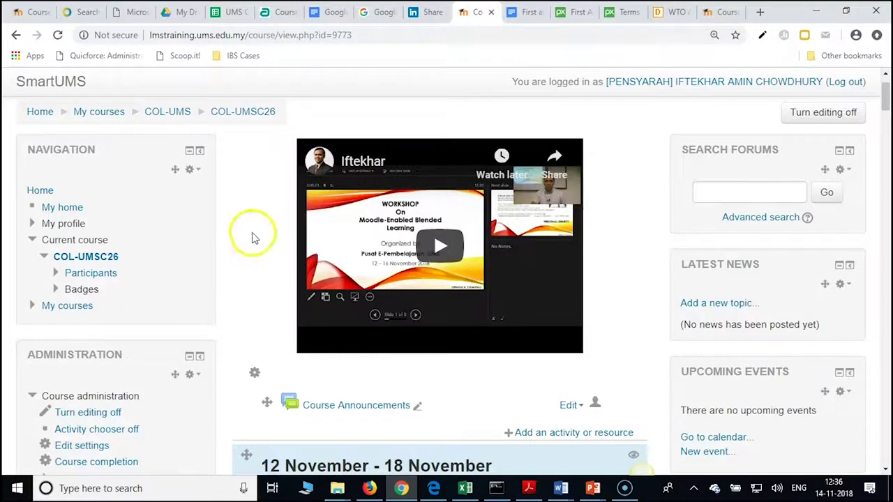
Start adding a Forum activity to the 12 November - 18 November section.
scroll(230, 251, down, 1)
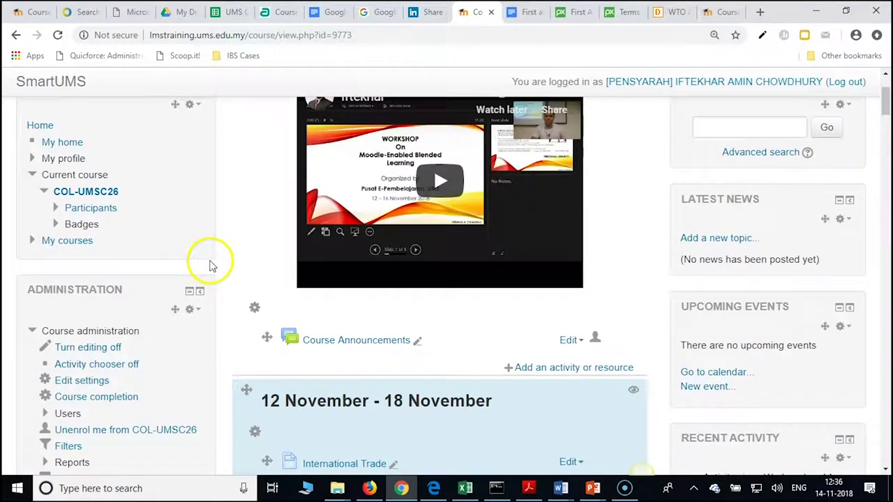
scroll(213, 266, down, 4)
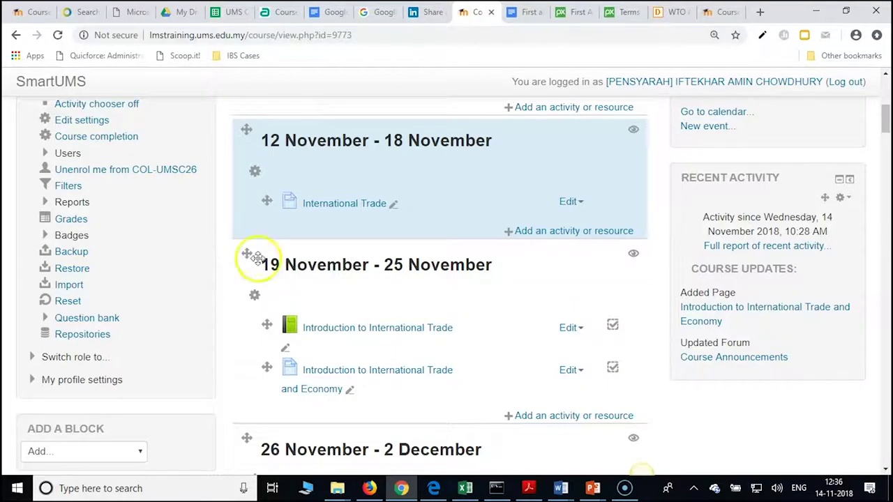
click(570, 235)
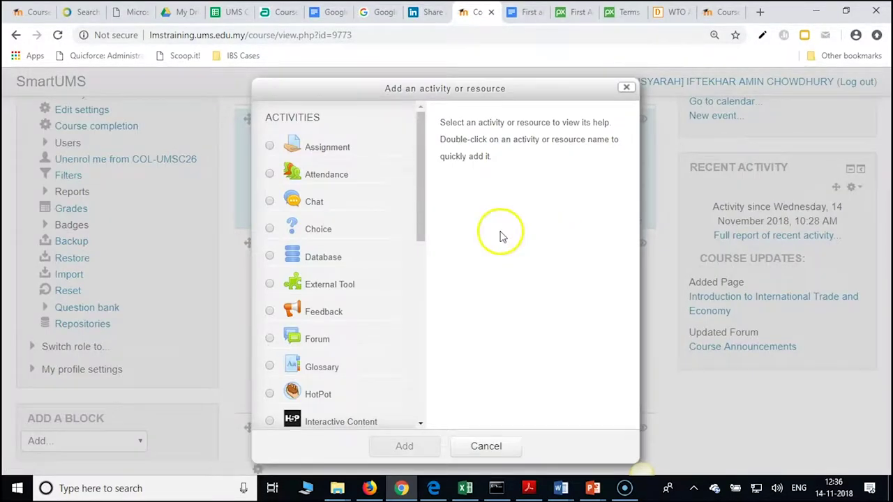
click(269, 340)
click(405, 446)
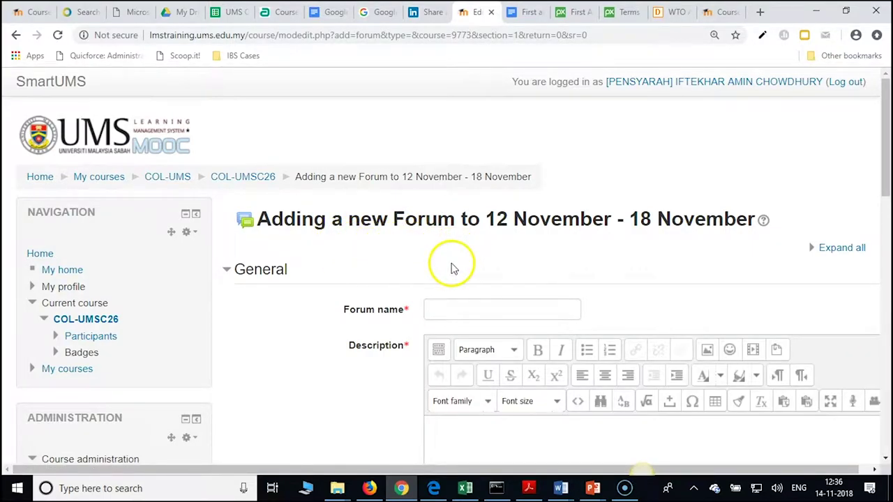
Name the new forum "Group Discussion".
scroll(452, 264, down, 1)
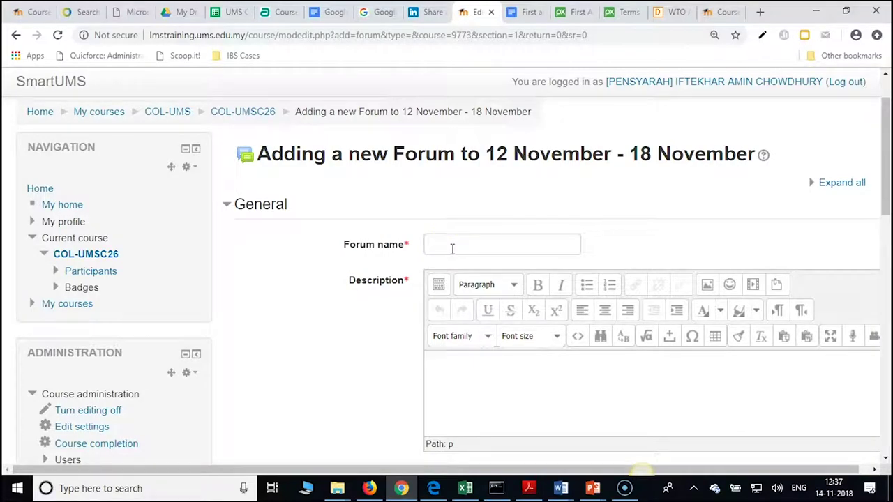
click(452, 249)
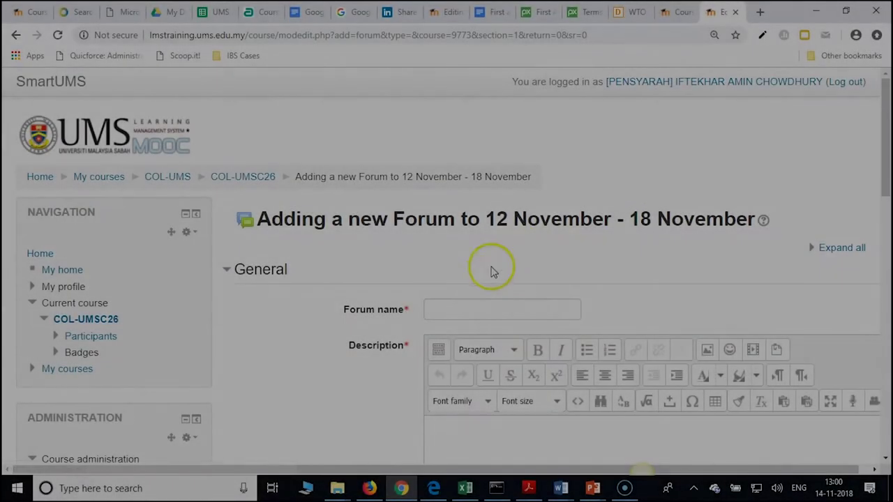
click(467, 309)
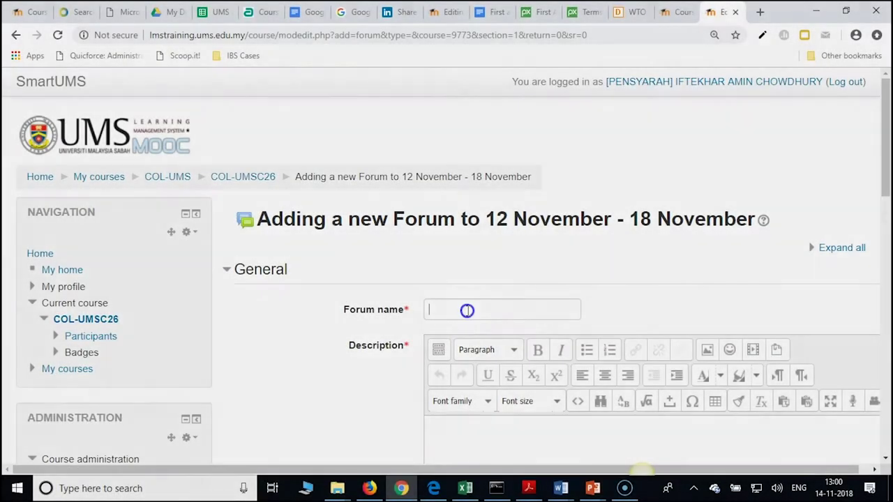
drag(882, 110, 886, 143)
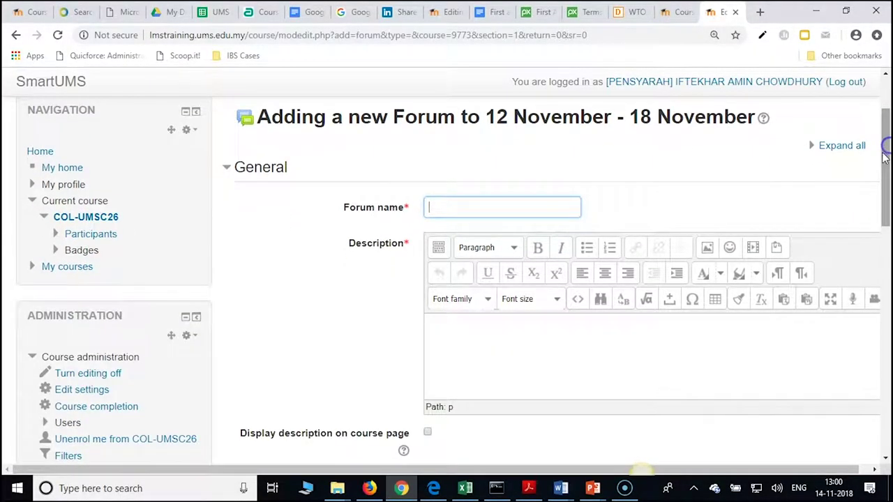
text(Group Discussion)
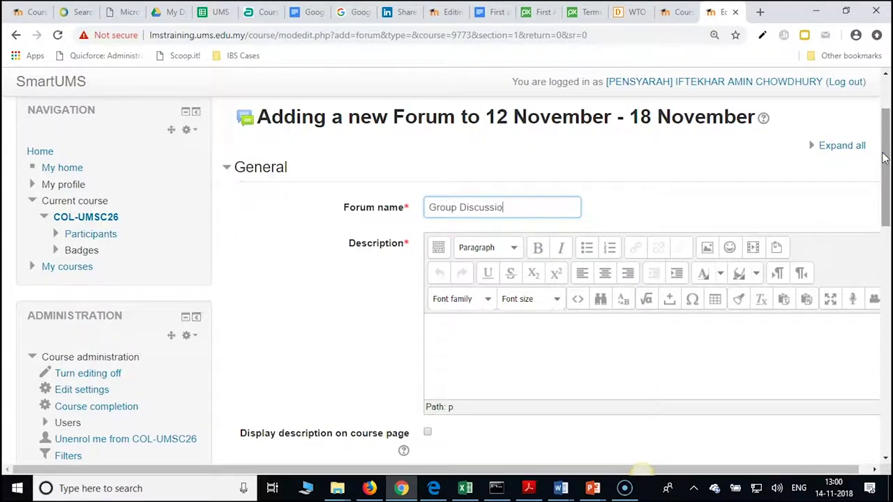
Enter "Group Discussion" as the forum's description.
click(580, 339)
click(506, 331)
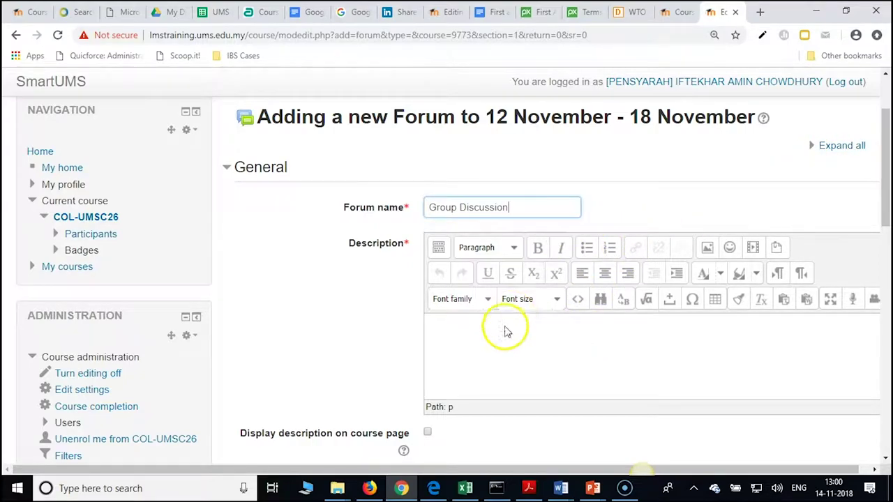
click(572, 331)
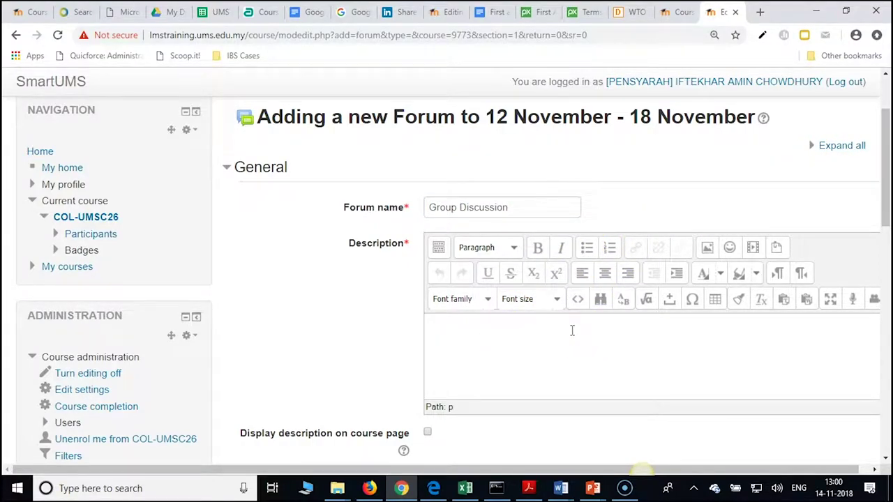
text(We will discuss)
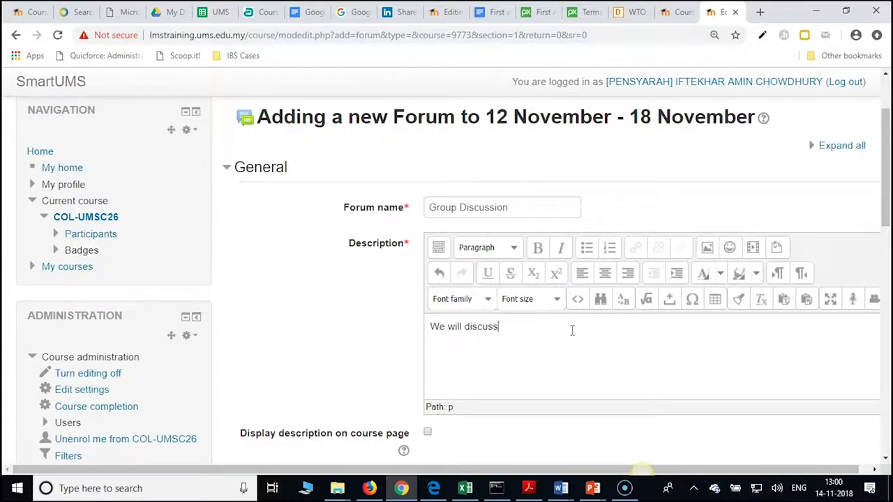
text(bout)
drag(554, 318, 368, 299)
text(Grou)
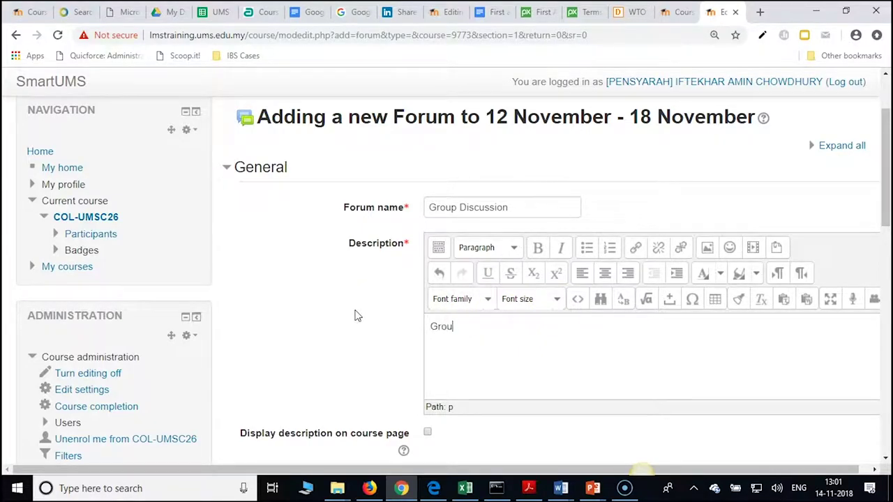
text(p Discussion)
Expand all settings sections of the new forum's form.
scroll(879, 144, down, 1)
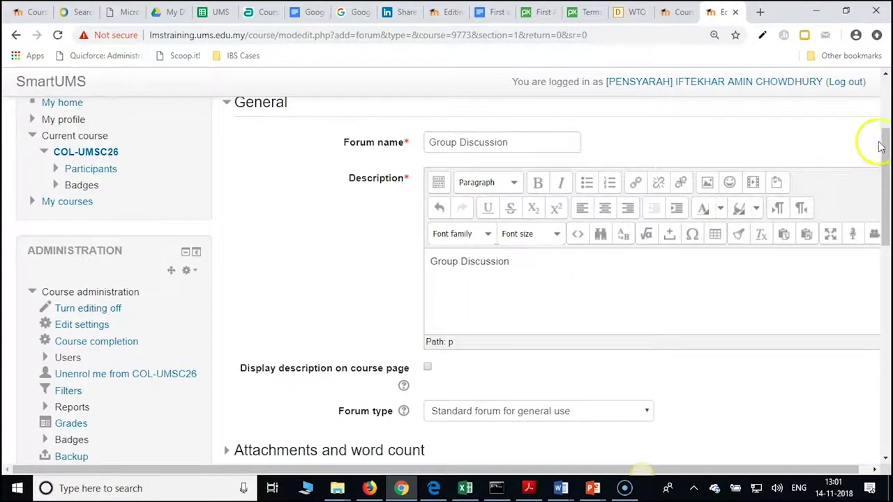
scroll(825, 174, up, 2)
click(837, 195)
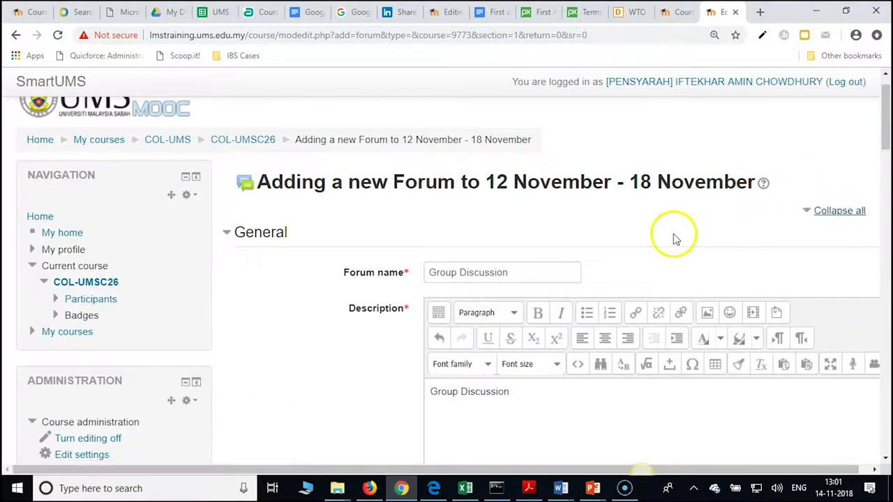
Set the forum's maximum attachment size to "Uploads are not allowed".
scroll(675, 239, down, 4)
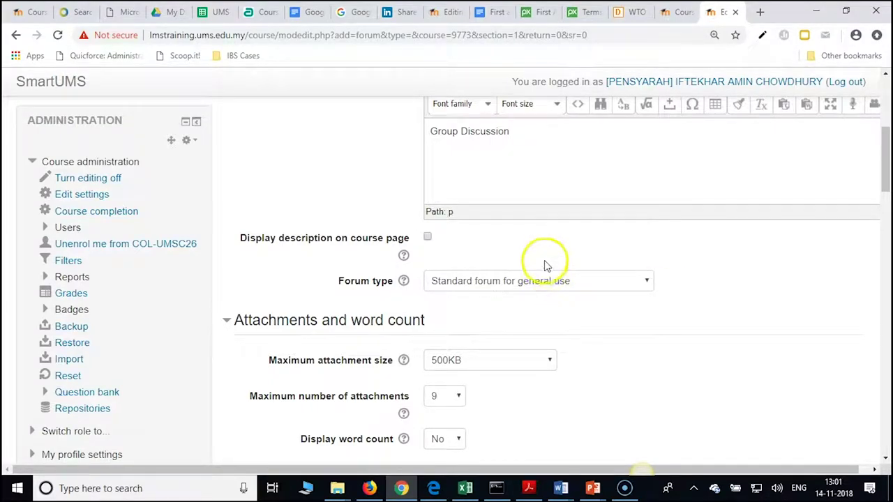
scroll(546, 257, down, 1)
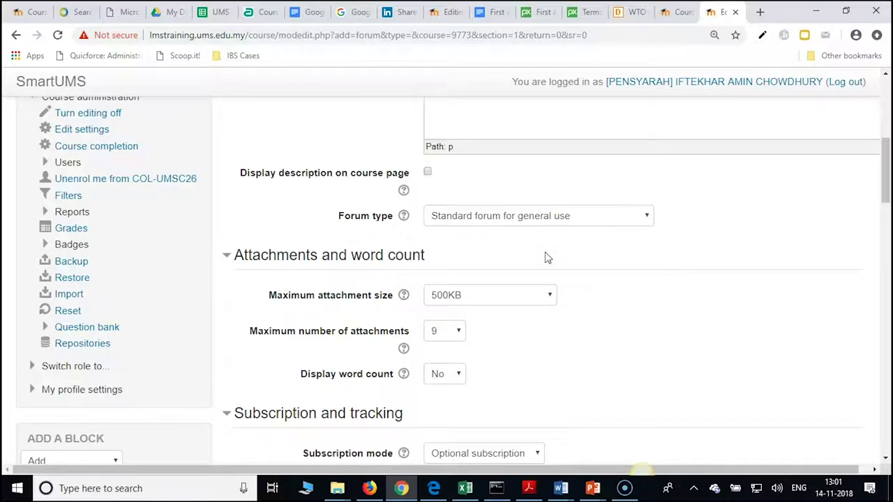
click(500, 296)
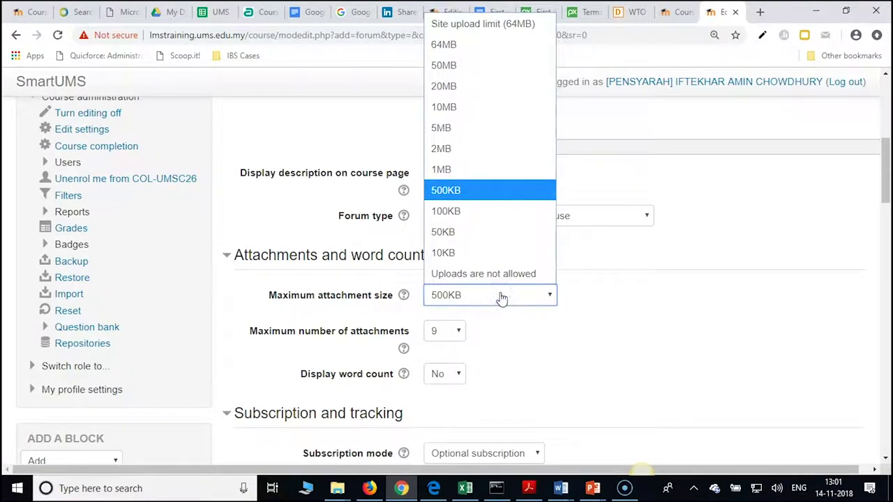
click(504, 275)
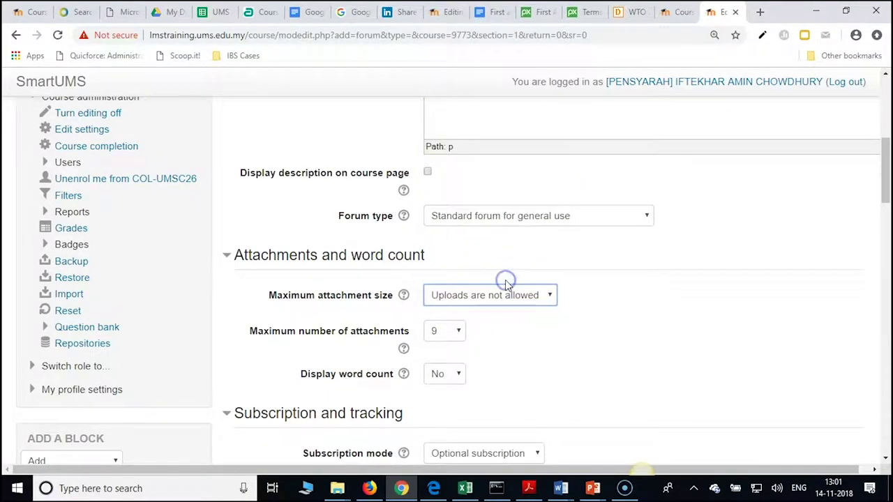
Set the forum's subscription mode to "Forced subscription".
scroll(446, 389, down, 1)
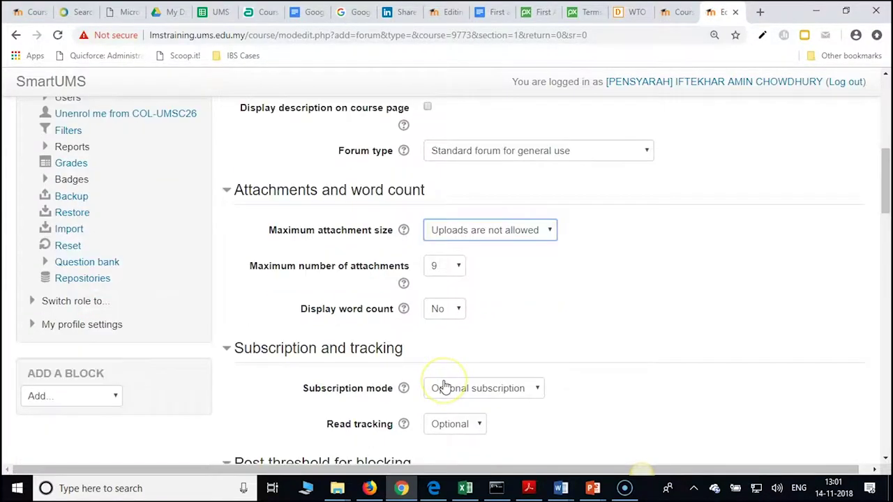
scroll(445, 385, down, 1)
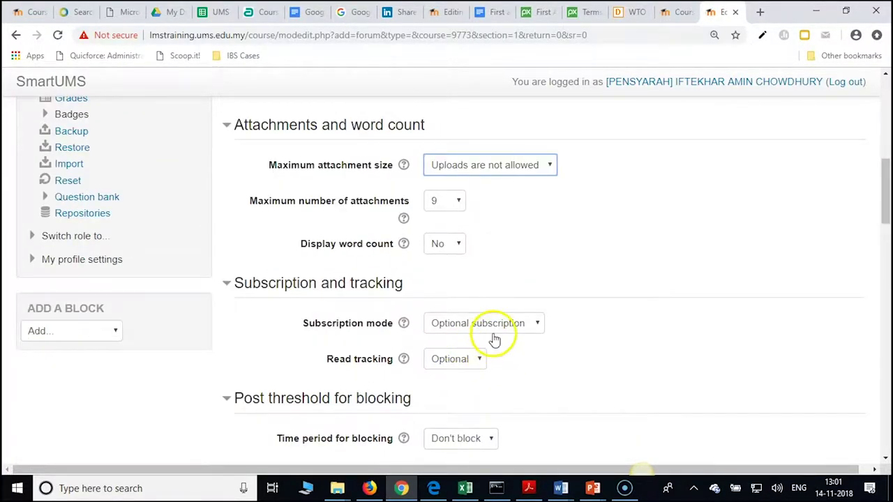
click(497, 332)
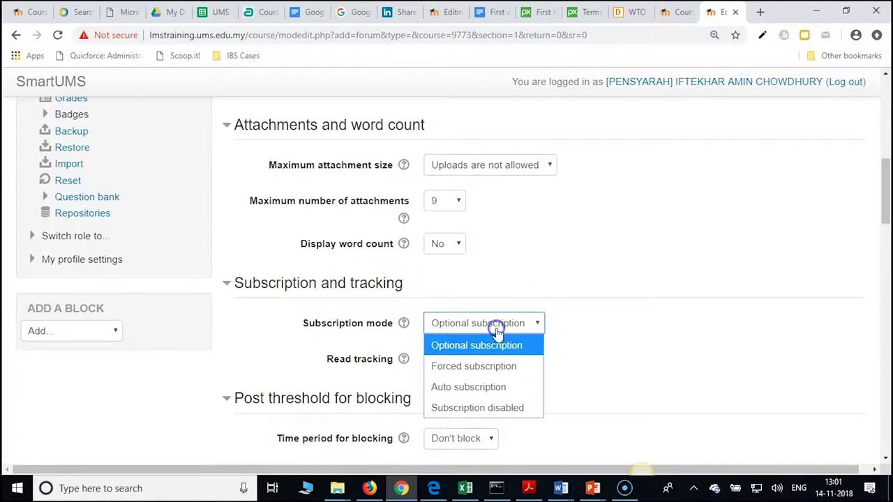
click(484, 366)
Review the forum's remaining settings, from post threshold and ratings through to the completion tracking options.
scroll(516, 369, down, 4)
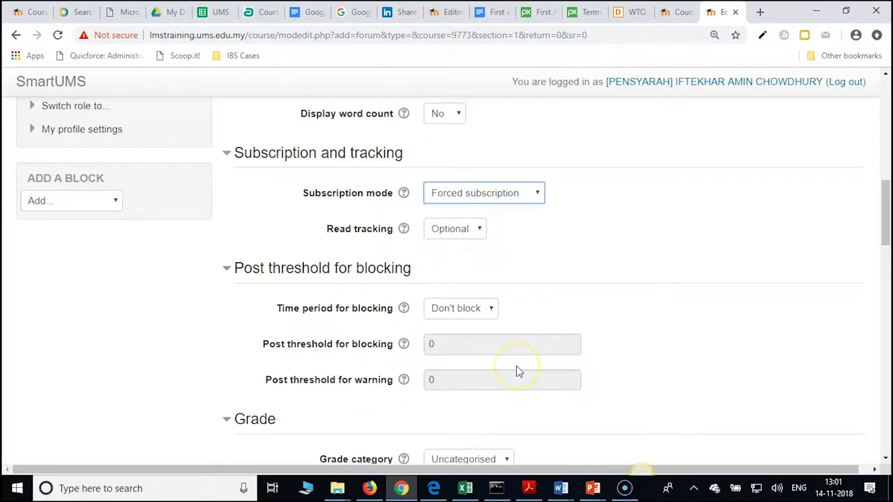
scroll(516, 371, down, 2)
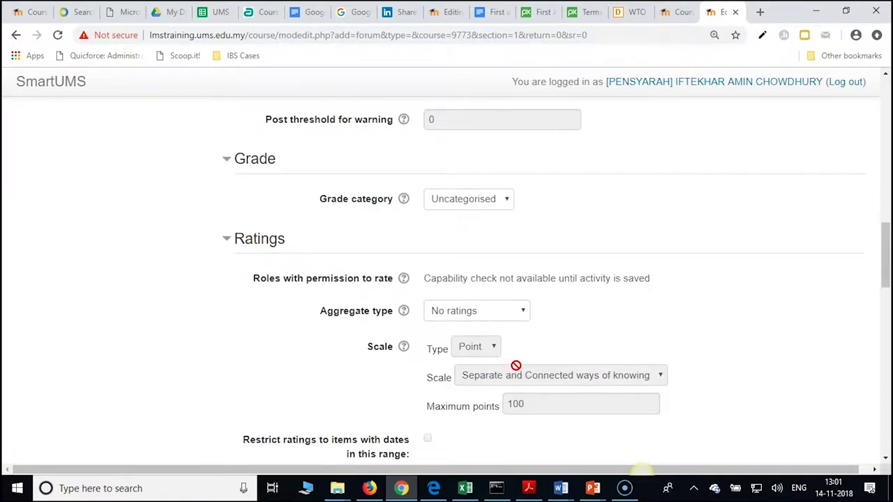
scroll(527, 360, down, 5)
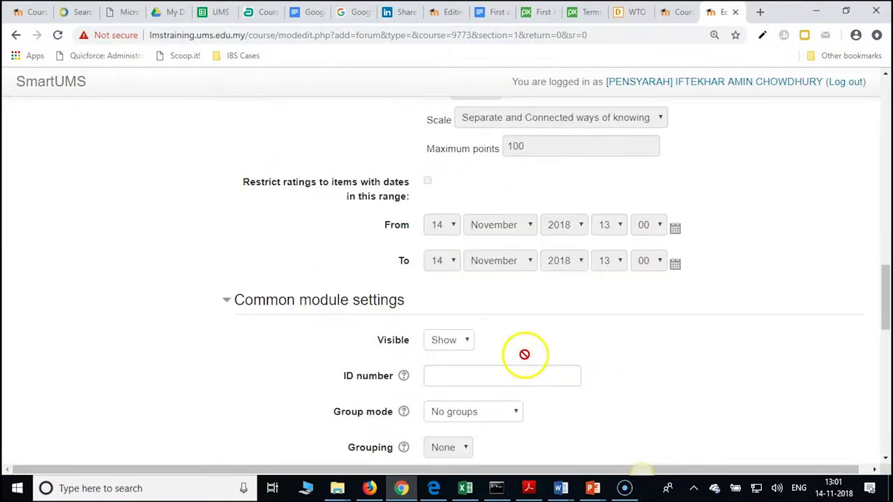
scroll(527, 360, down, 3)
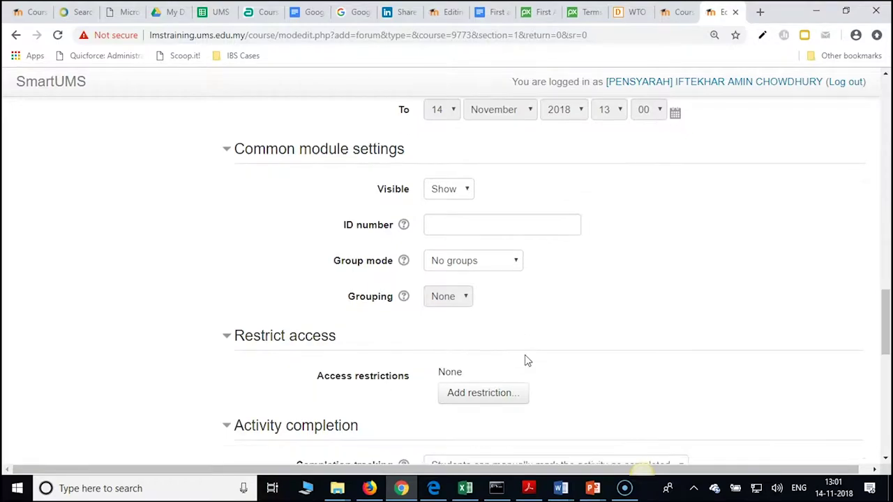
scroll(383, 362, down, 3)
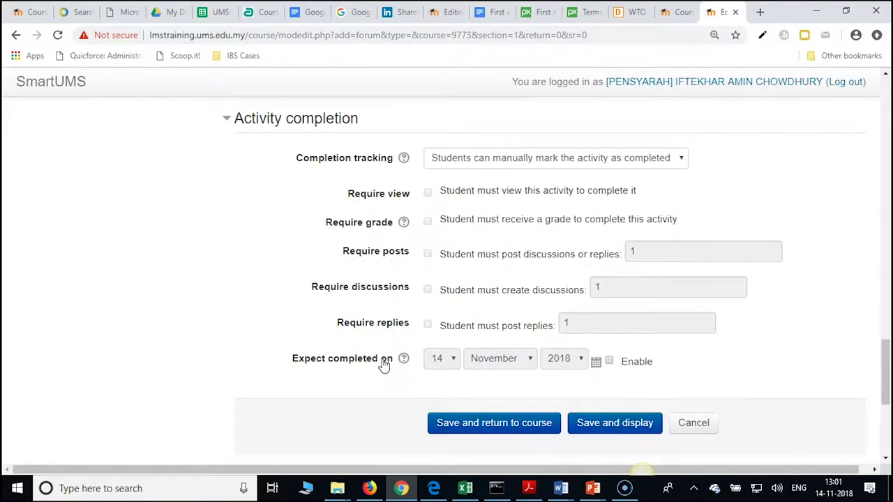
click(451, 157)
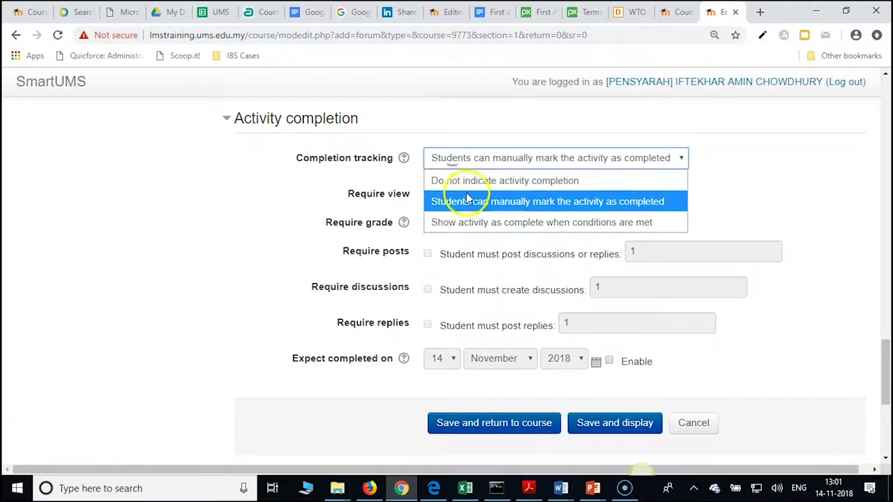
click(434, 115)
scroll(432, 117, up, 1)
scroll(439, 122, up, 1)
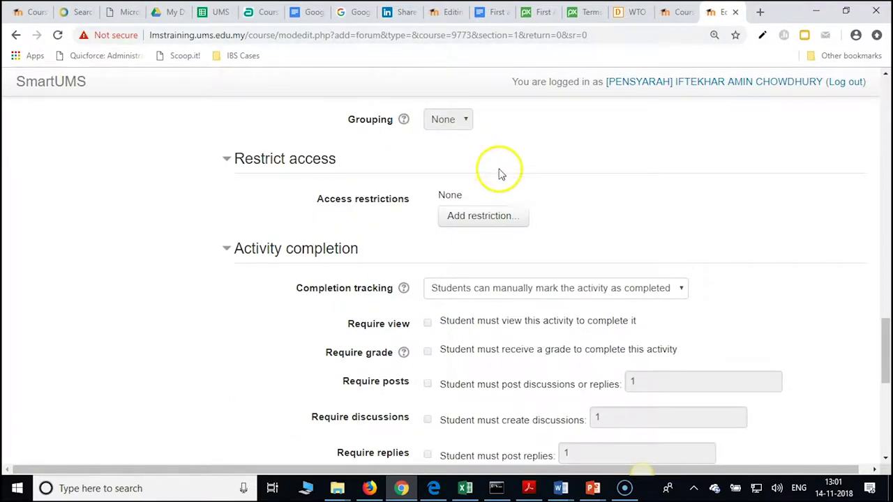
Consult the help on group modes and set the forum's group mode to "Separate groups".
scroll(499, 173, up, 3)
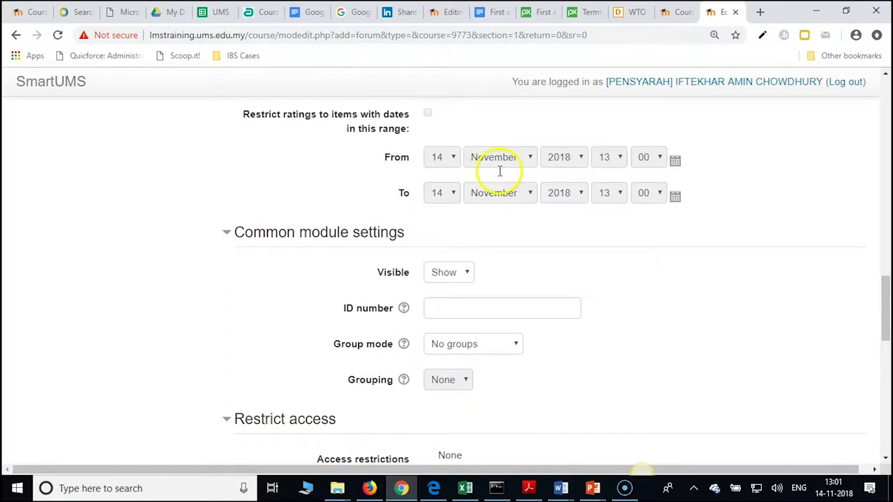
click(450, 348)
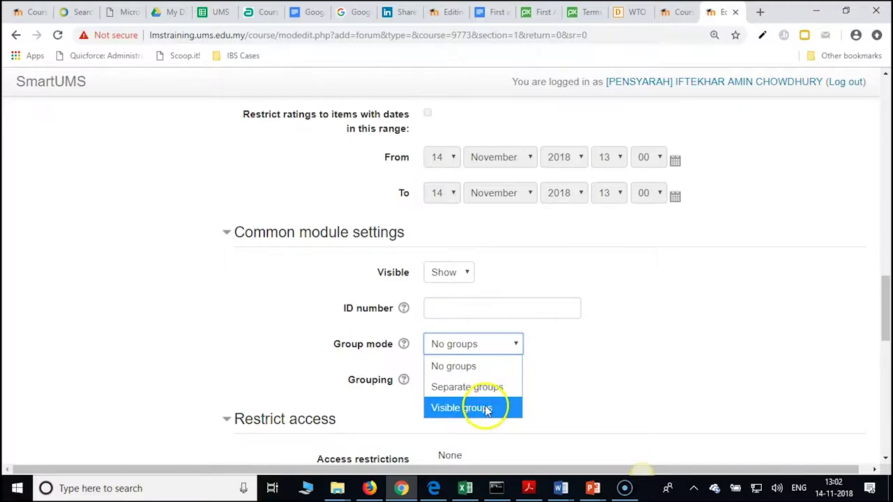
click(404, 344)
scroll(405, 348, down, 2)
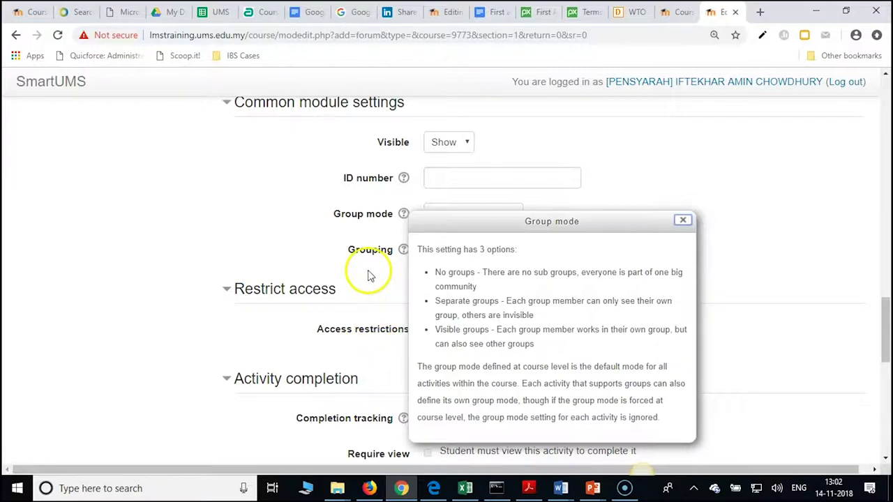
click(419, 250)
click(485, 216)
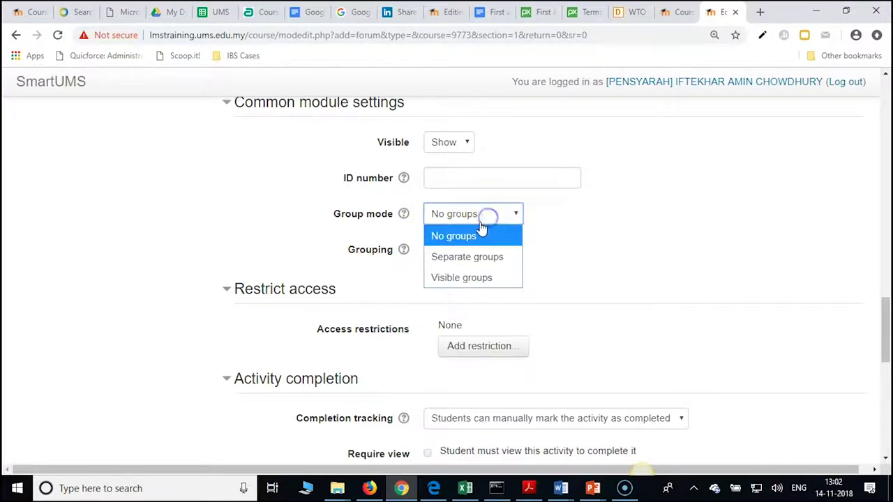
click(467, 255)
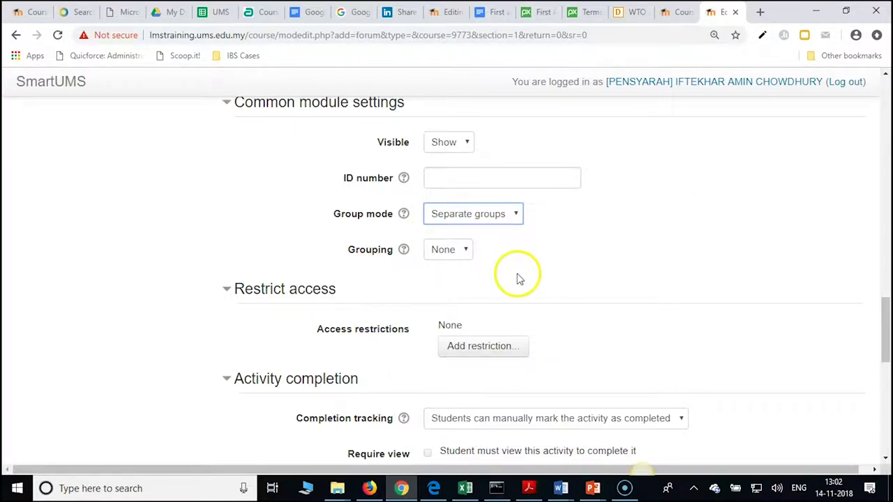
Save the new Group Discussion forum and display it.
scroll(516, 279, down, 1)
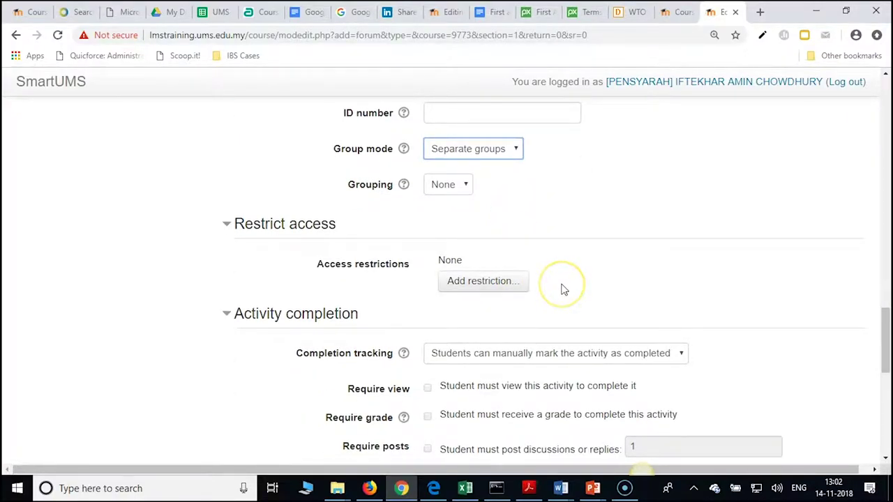
scroll(563, 290, down, 2)
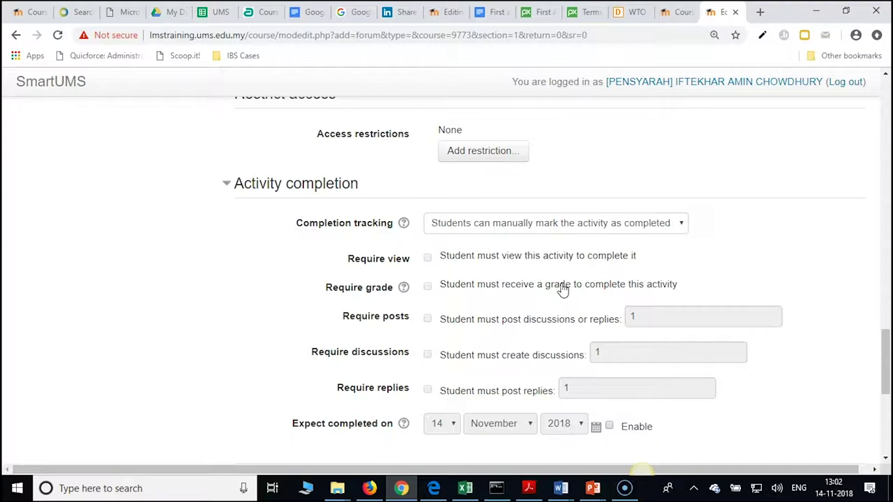
scroll(563, 290, down, 2)
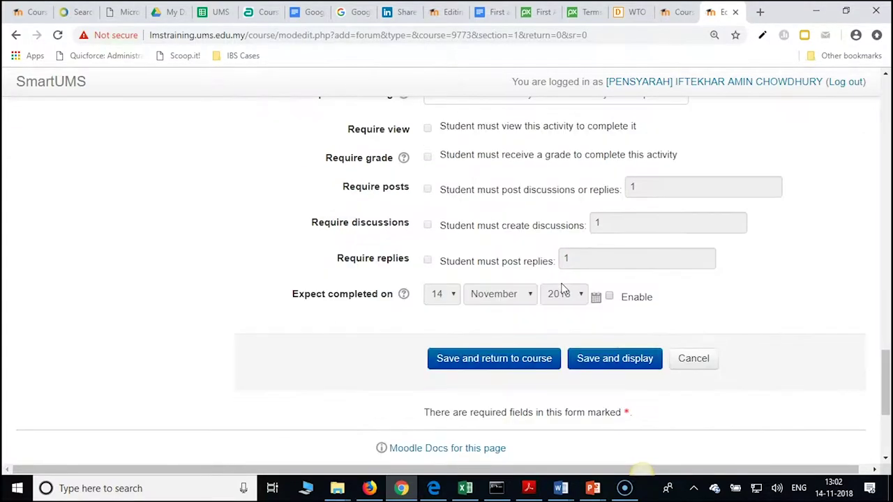
click(625, 364)
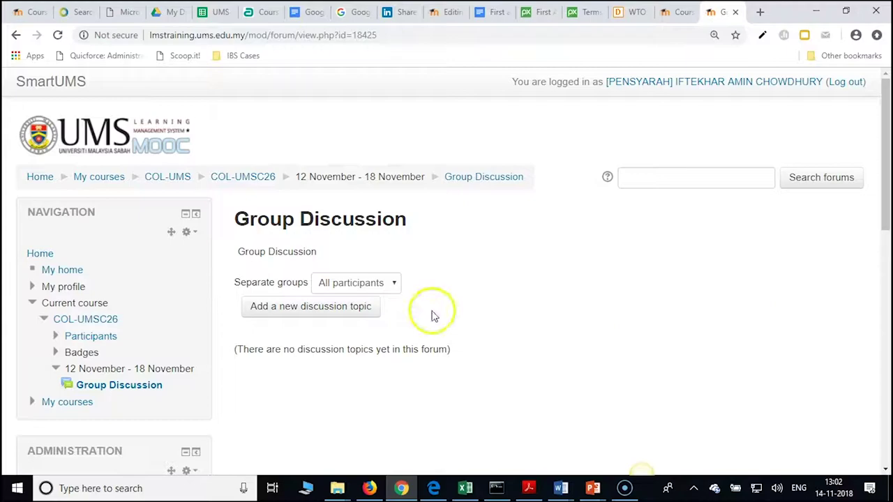
Look through the forum's separate groups and switch the view to Group A.
click(393, 287)
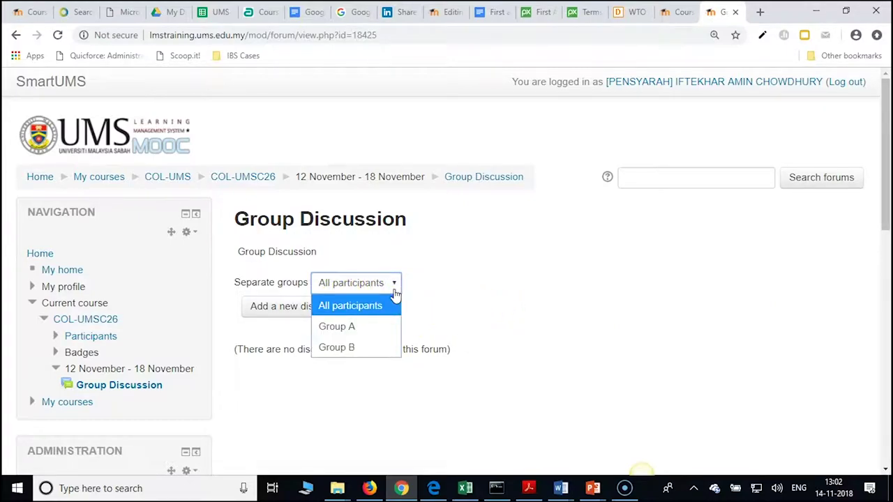
click(395, 292)
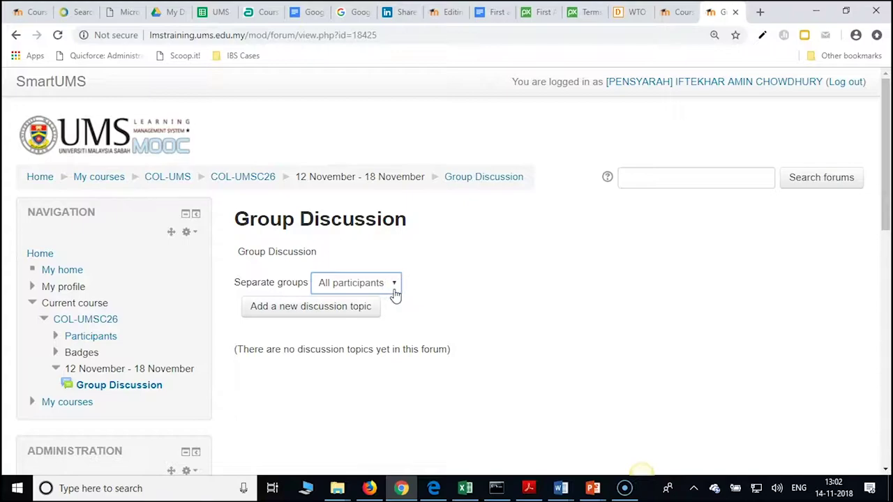
click(395, 292)
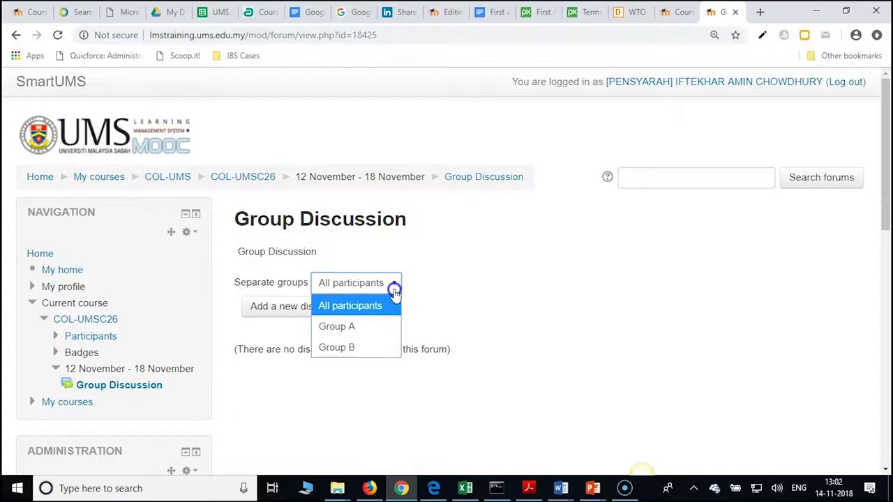
click(353, 327)
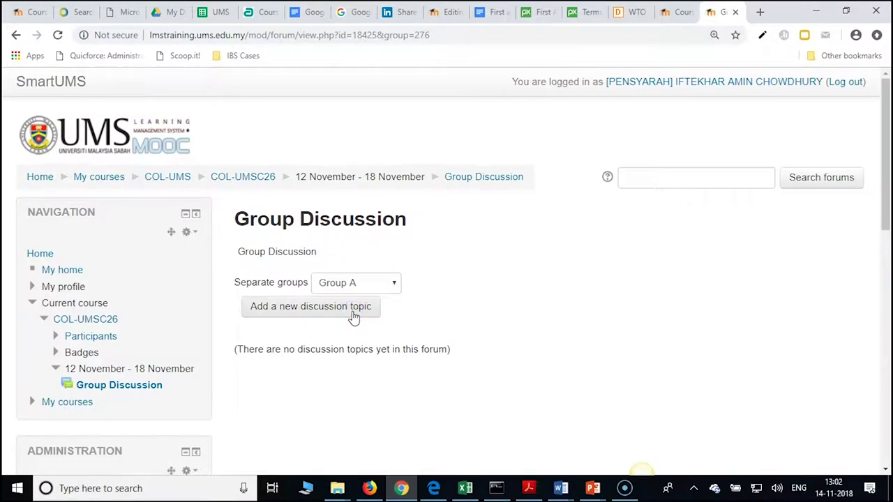
Start adding a new discussion topic to the Group Discussion forum for Group A.
click(354, 316)
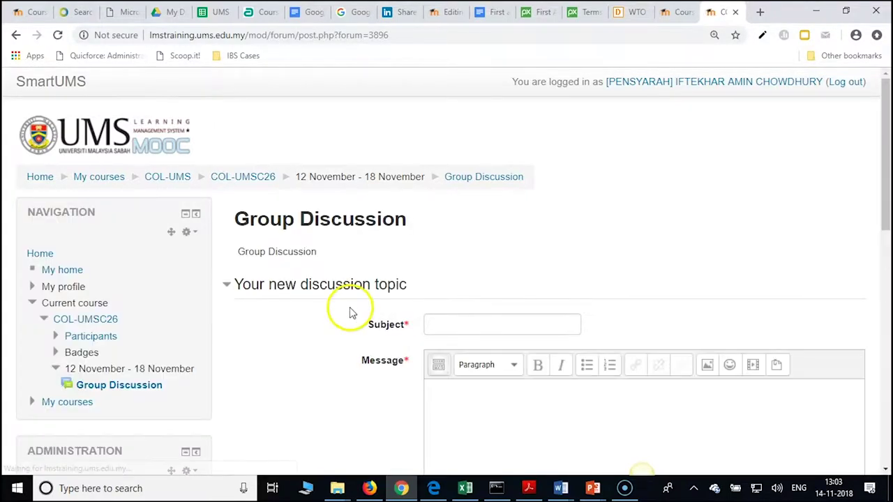
scroll(351, 312, down, 1)
scroll(350, 313, down, 1)
click(454, 195)
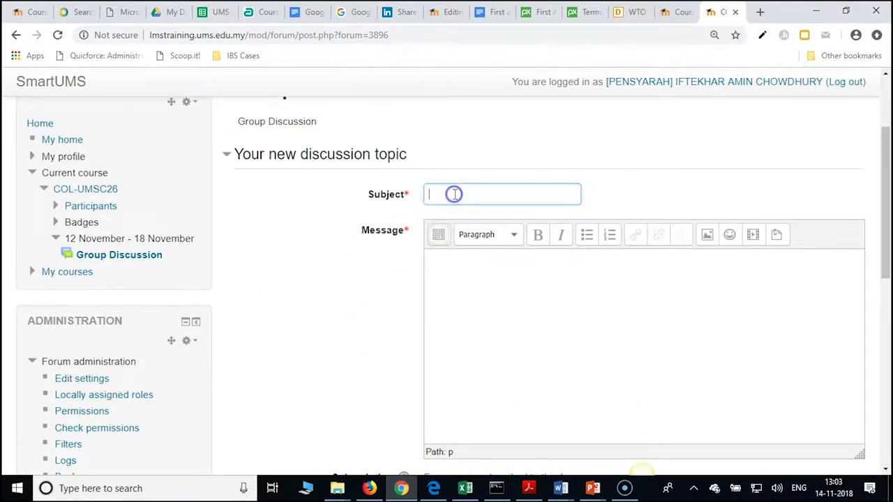
Check the mail and group options of the new discussion topic.
scroll(438, 227, down, 3)
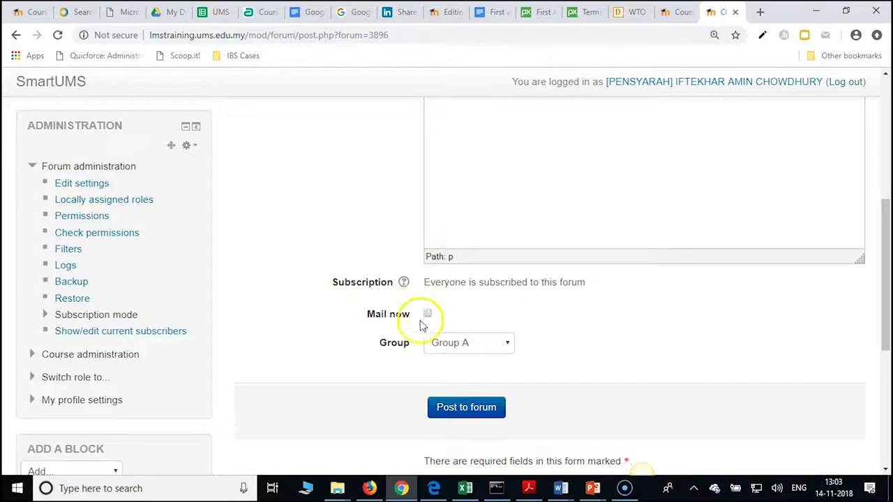
scroll(494, 351, up, 5)
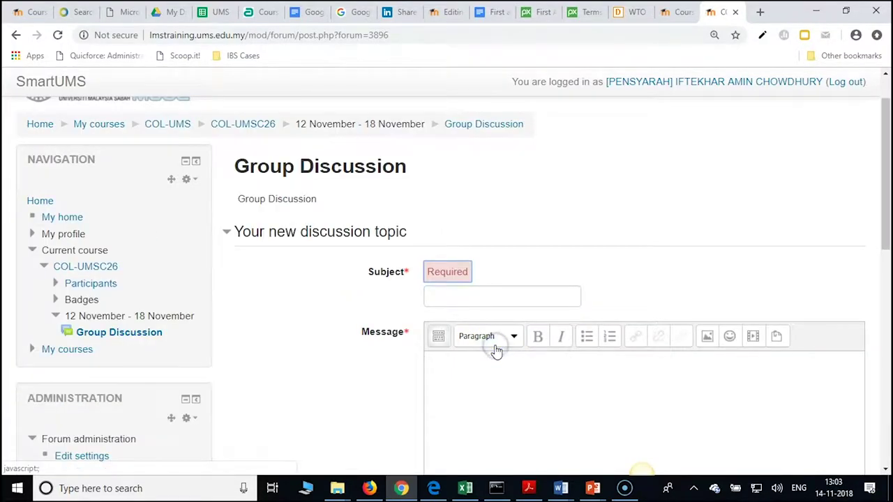
scroll(493, 344, down, 6)
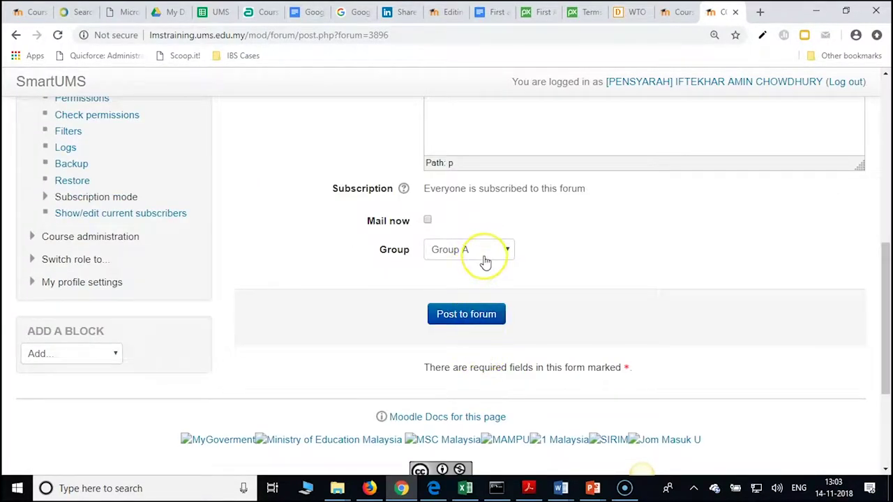
click(522, 269)
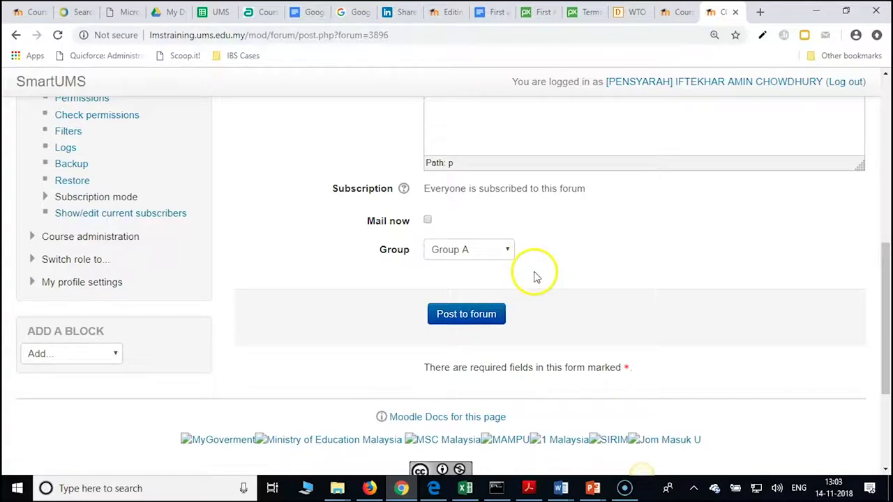
scroll(534, 277, up, 6)
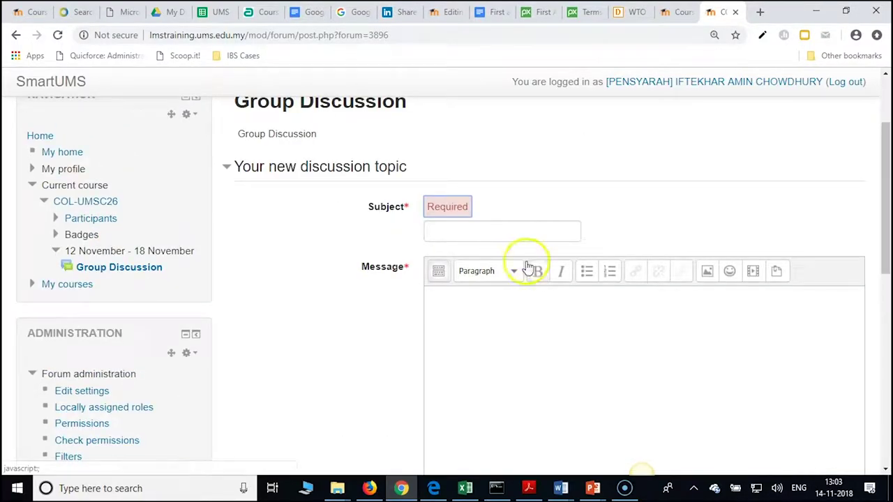
Enter "Globalization" as the subject of the new discussion topic.
click(520, 233)
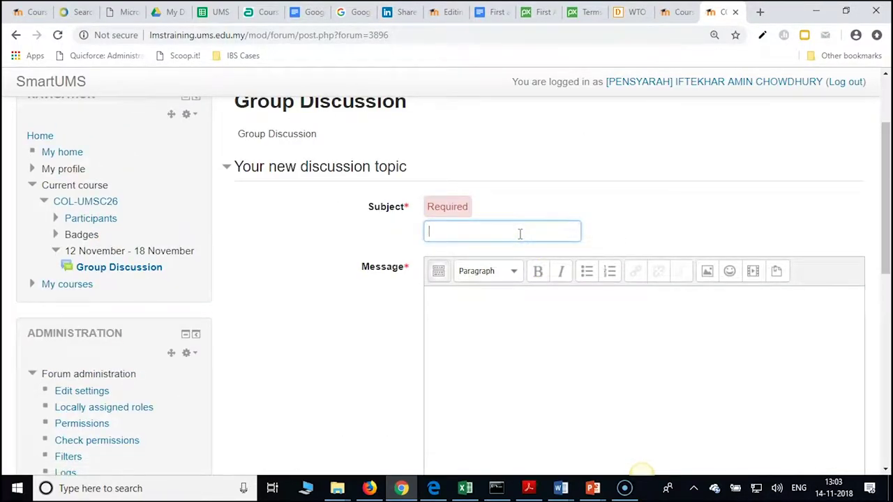
click(516, 239)
text(Globalization)
Write "Globalization" as the topic's message and correct the mistyped letter.
click(523, 325)
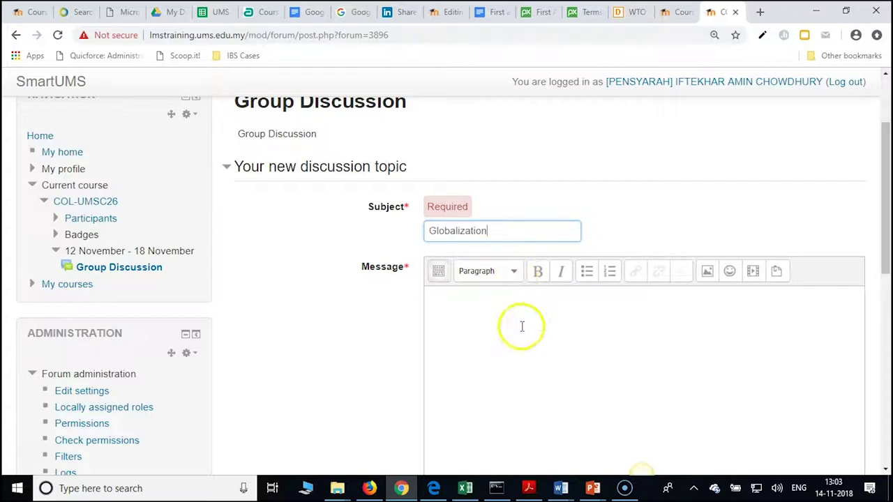
scroll(523, 325, down, 1)
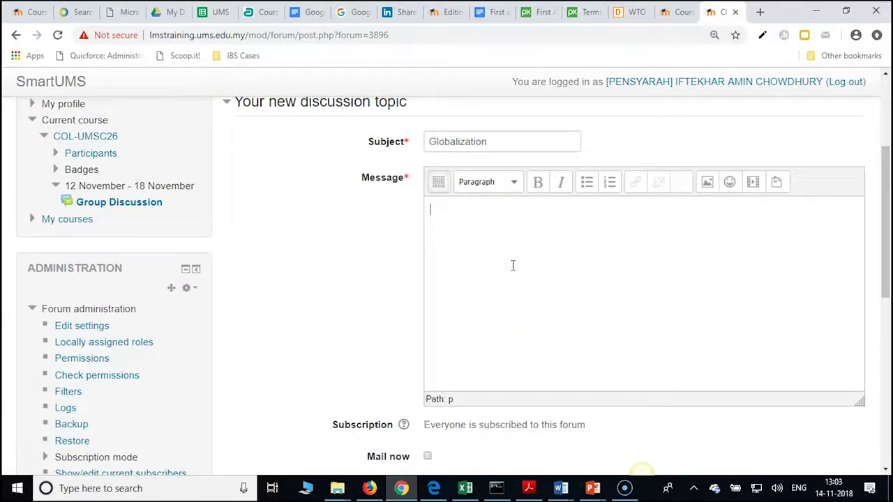
text(Globa;ization)
click(458, 209)
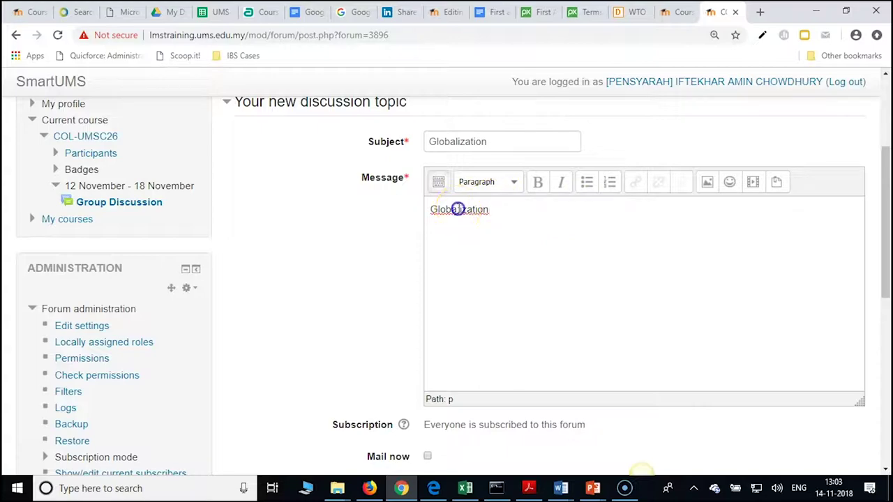
key(BackSpace)
text(l)
Review the message and options, post the Globalization topic for Group A, and return to the forum.
scroll(474, 220, down, 3)
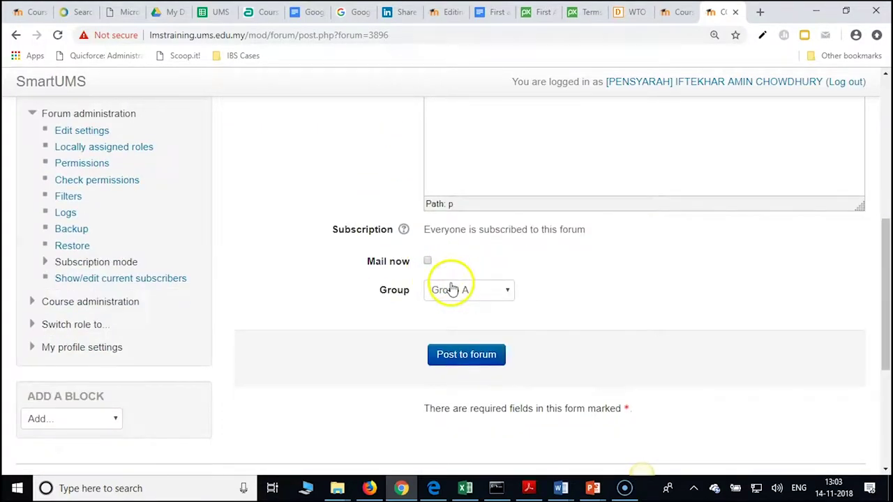
click(587, 280)
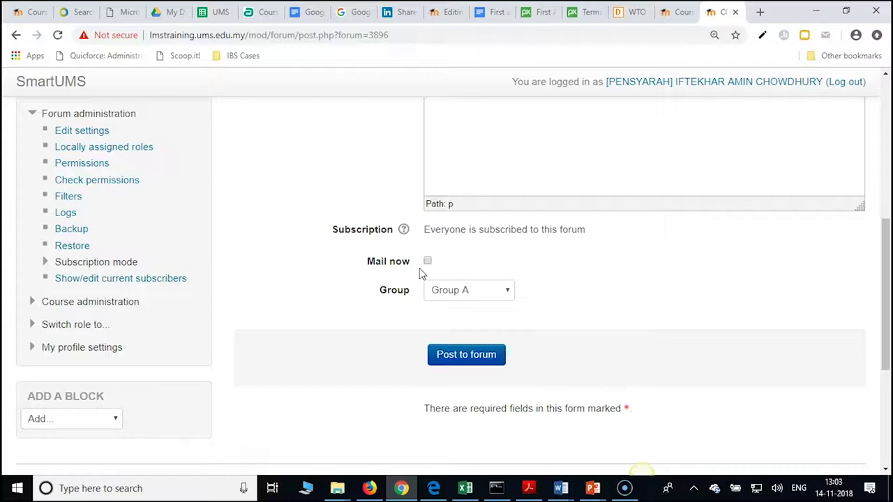
click(459, 359)
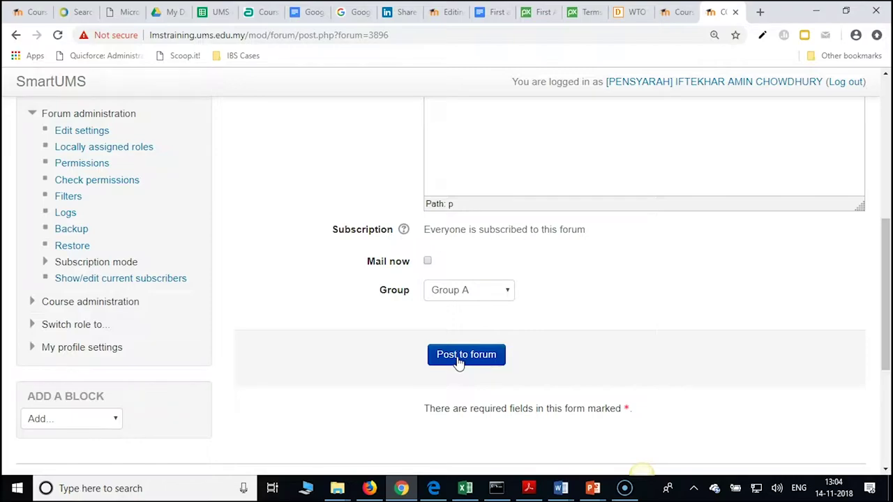
scroll(459, 363, up, 3)
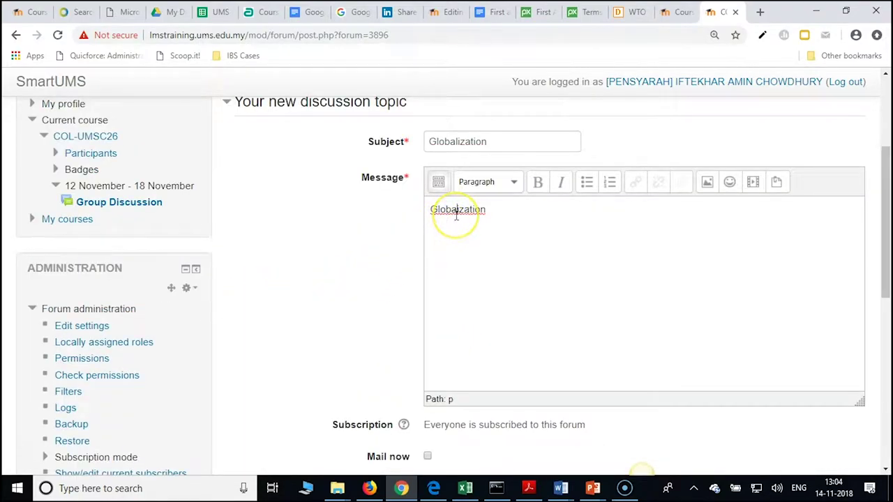
scroll(475, 261, down, 4)
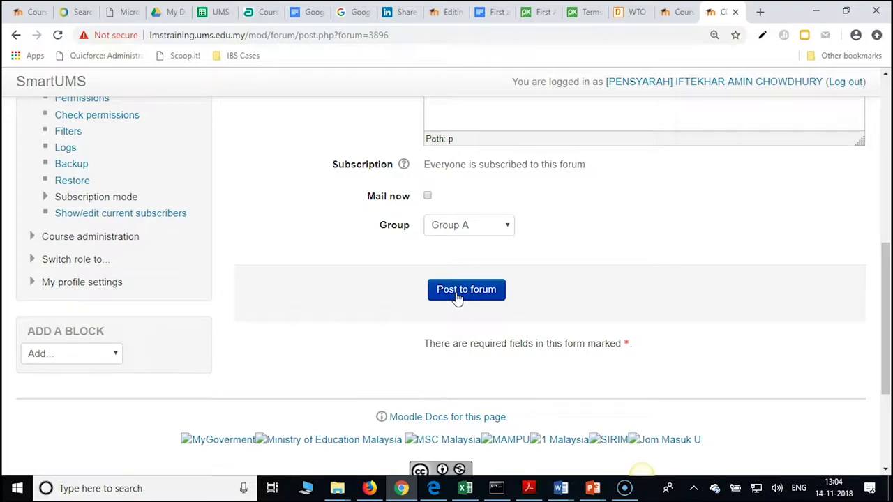
click(457, 296)
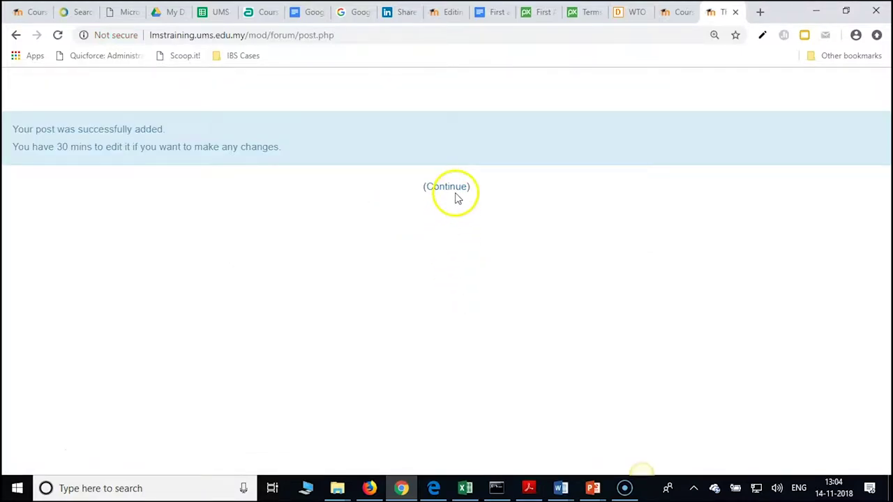
click(455, 190)
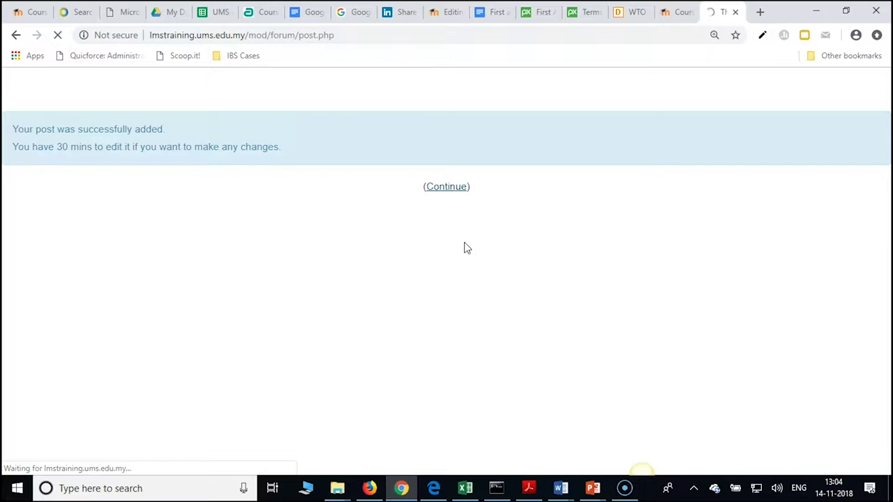
click(458, 256)
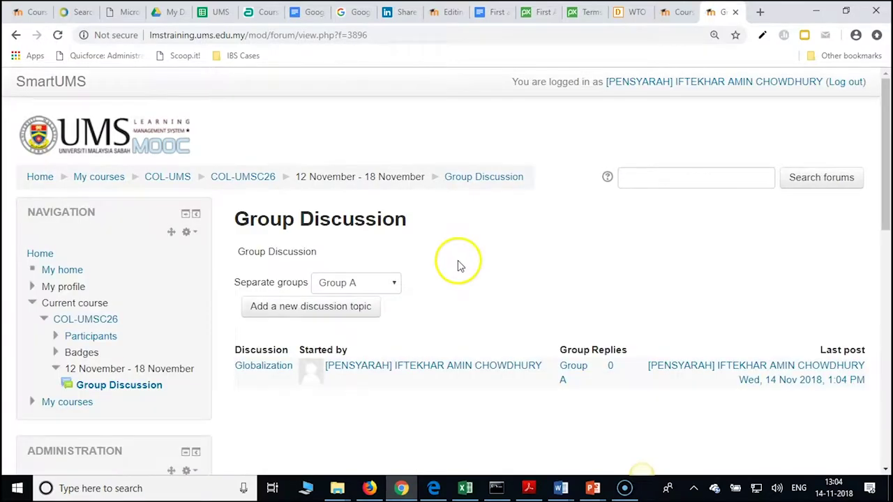
Switch the forum's separate groups view to Group B and start adding a new discussion topic.
scroll(432, 258, down, 1)
click(396, 219)
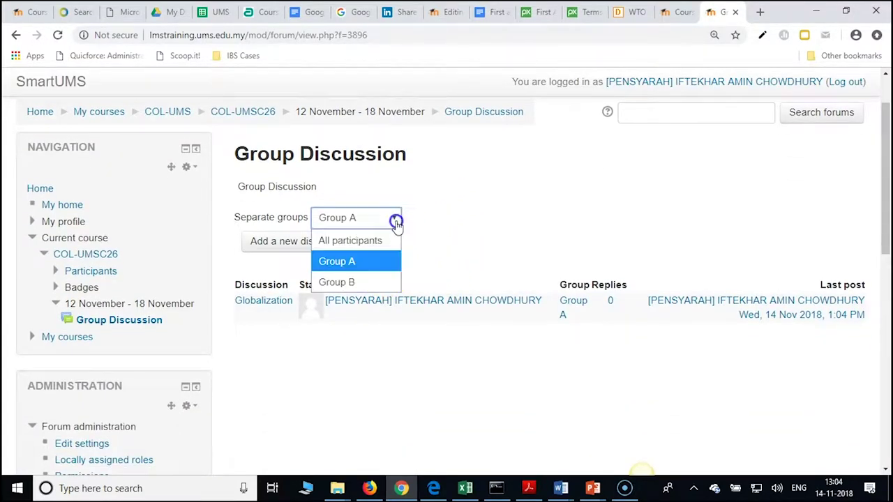
click(352, 281)
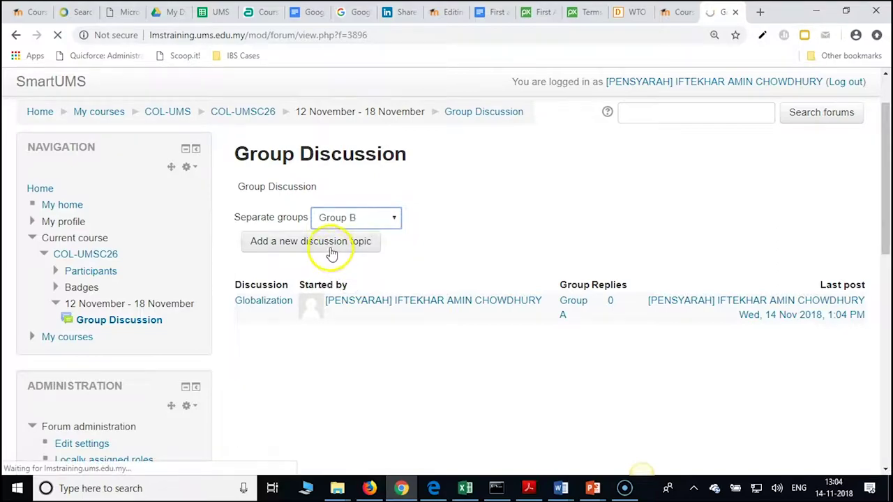
click(331, 251)
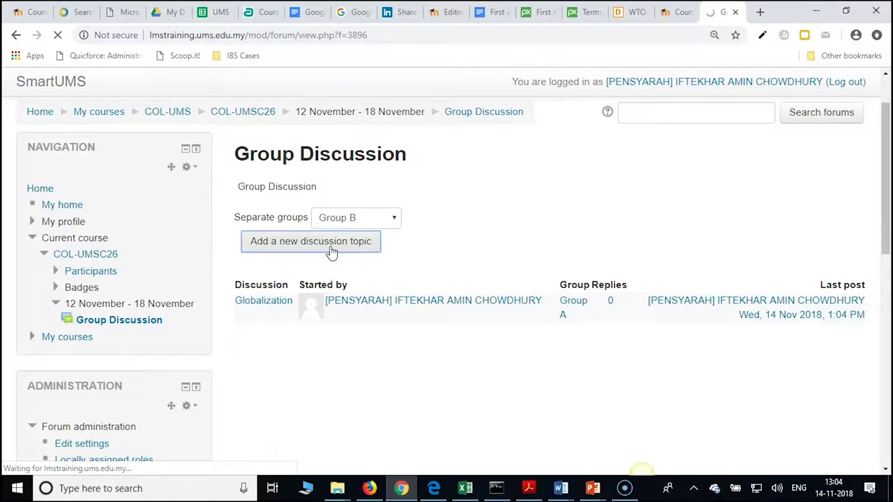
click(392, 217)
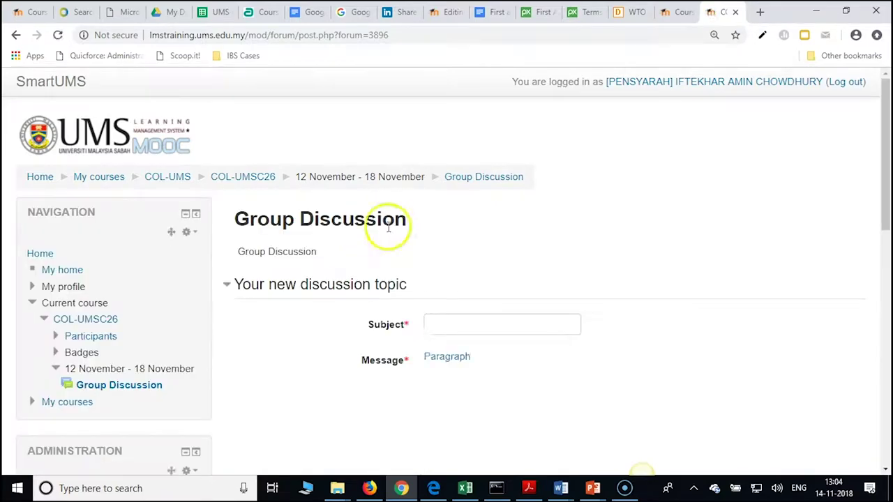
Enter "Globalization" as both the subject and the message of the Group B topic.
click(438, 322)
text(G)
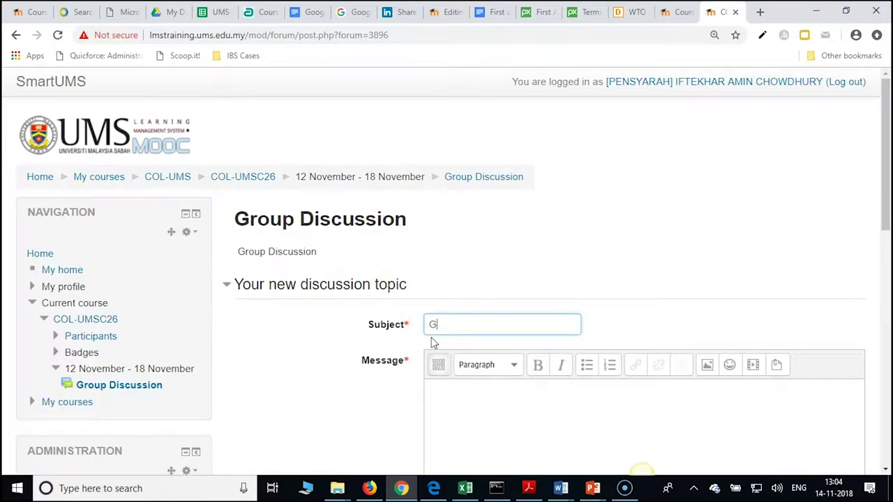
text(lobalization)
click(442, 405)
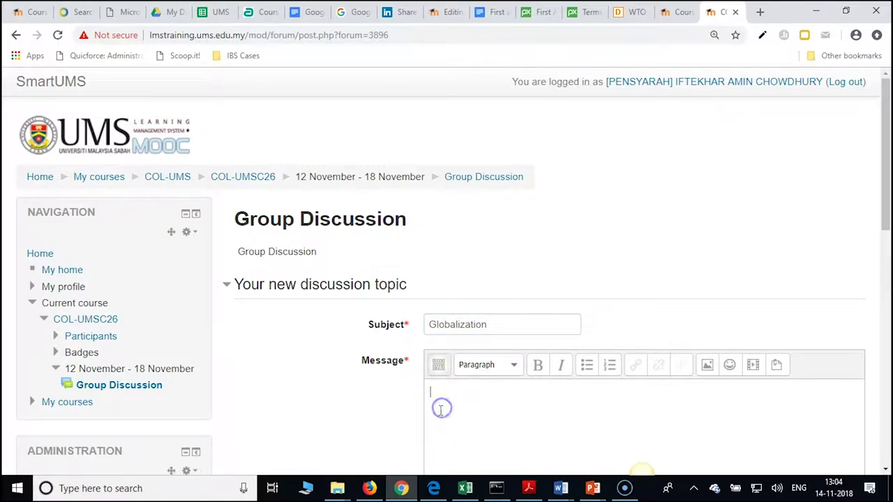
text(Globalization)
Post the Globalization topic to the forum for Group B and return to the discussion list.
scroll(458, 398, down, 4)
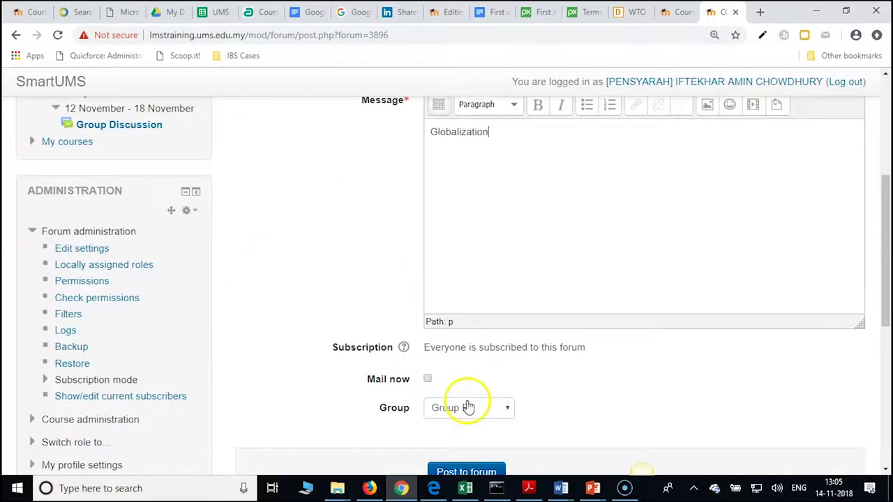
scroll(456, 395, down, 3)
click(459, 279)
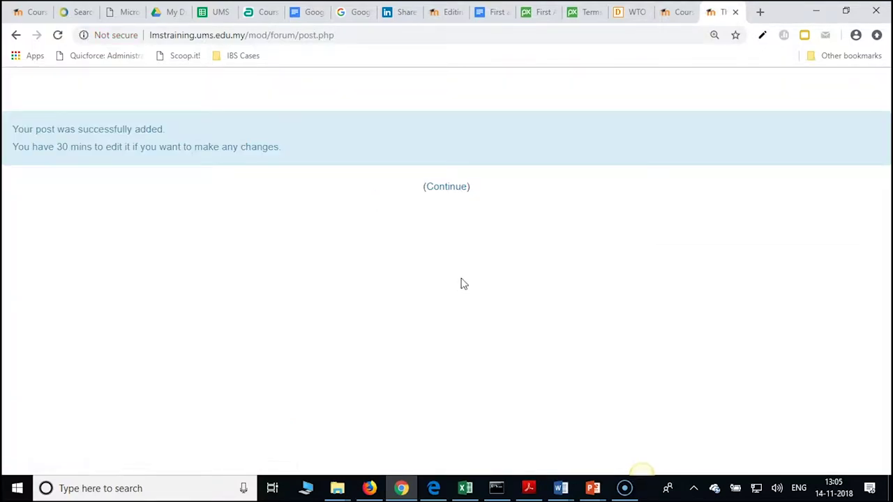
click(449, 189)
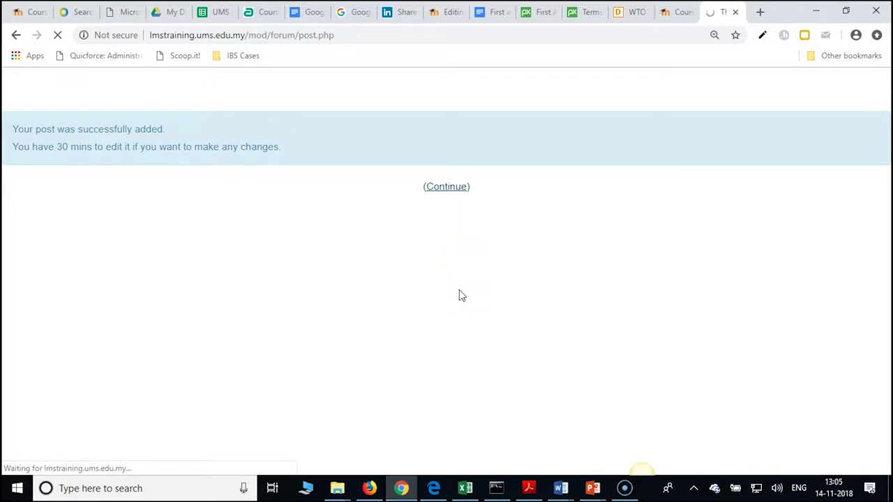
click(459, 295)
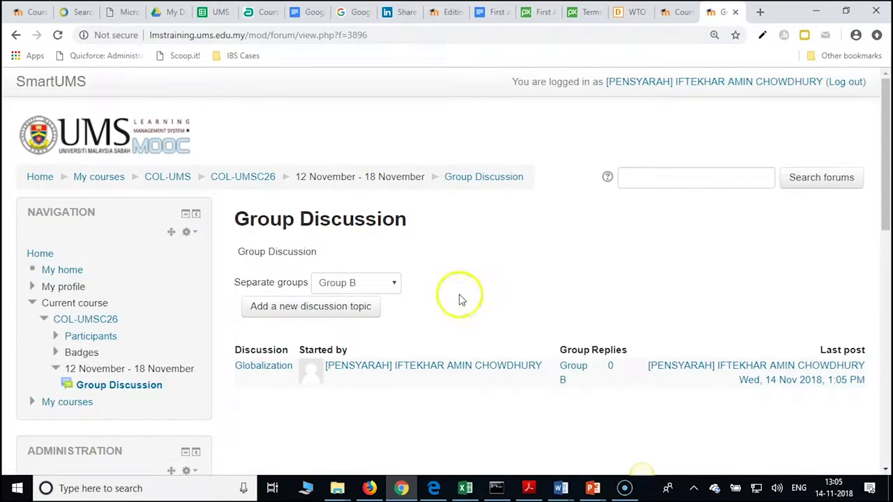
Examine the discussions posted for Group B, then for Group A, and finally for all participants.
scroll(459, 296, down, 1)
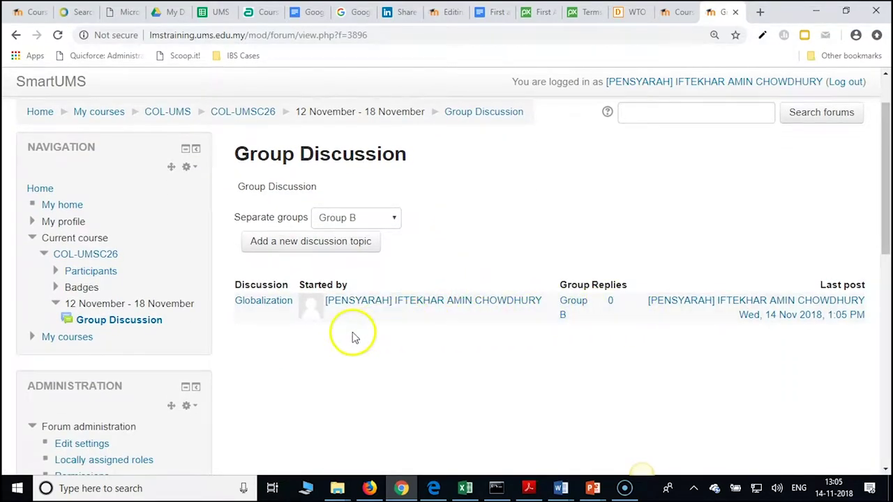
scroll(352, 338, down, 2)
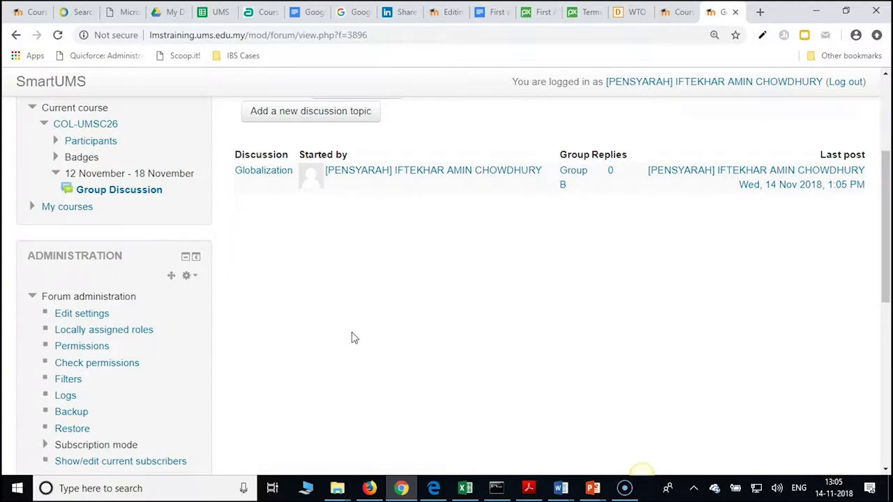
scroll(352, 338, down, 1)
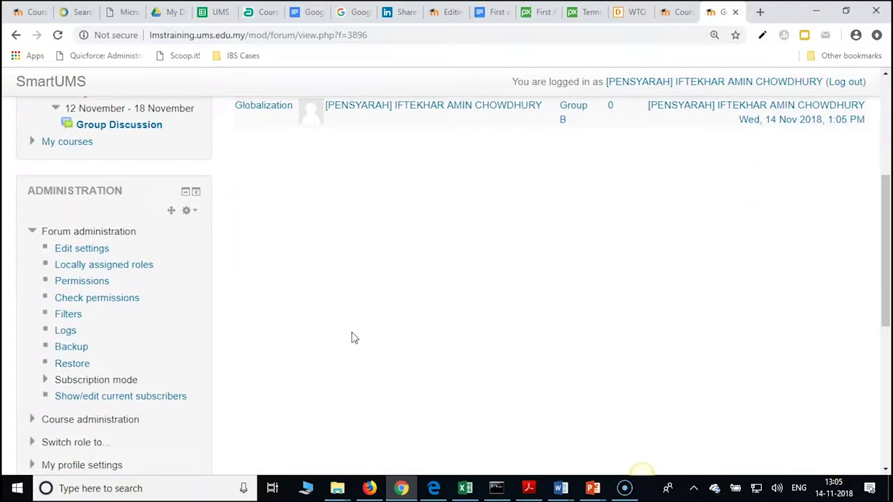
scroll(352, 337, up, 3)
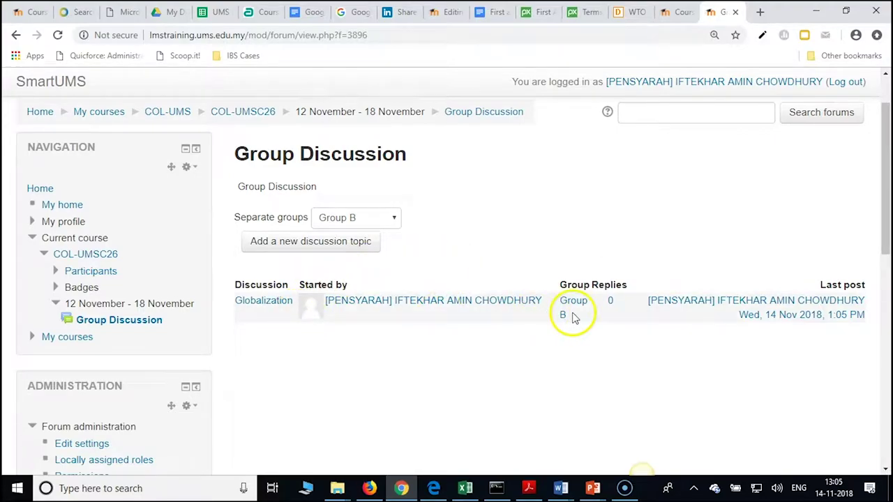
click(393, 219)
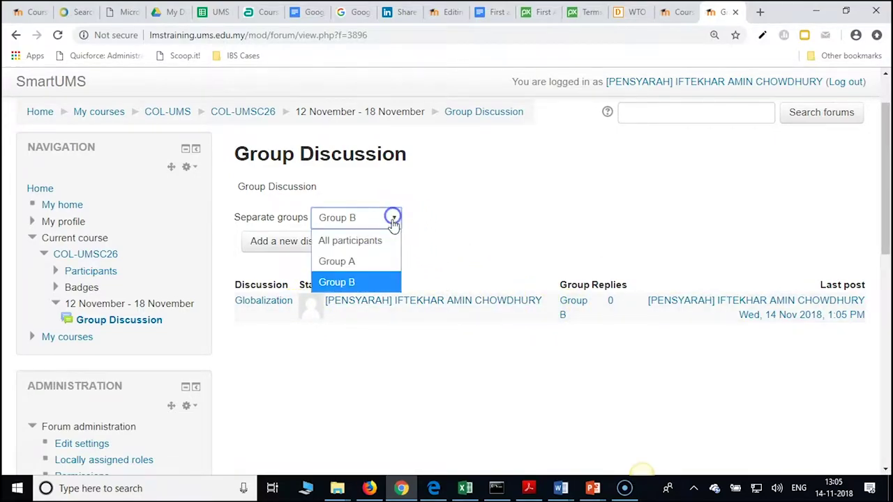
click(363, 261)
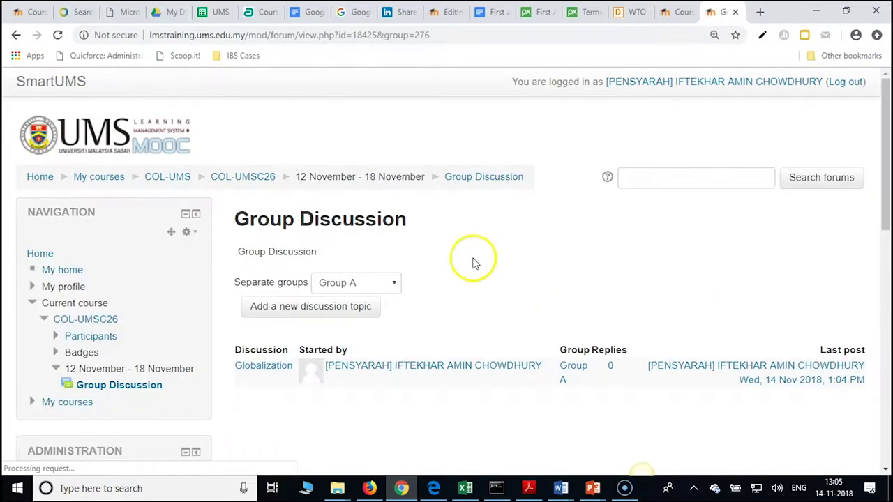
click(393, 285)
click(384, 305)
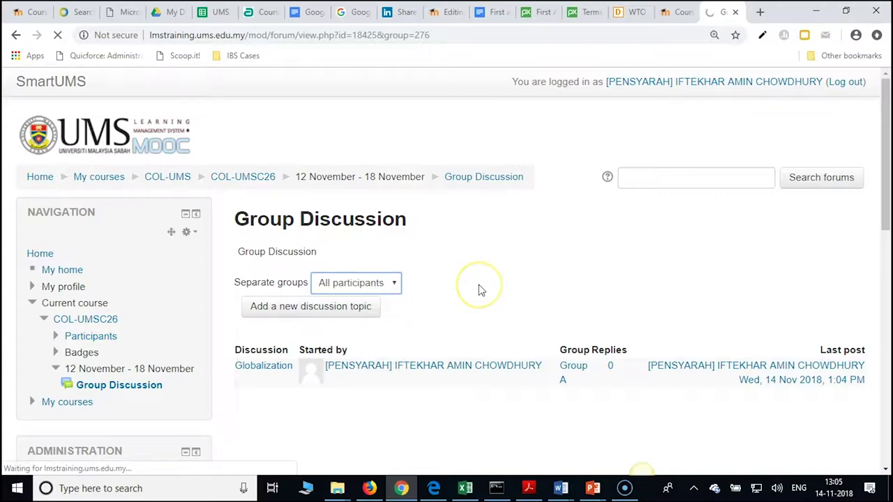
scroll(480, 290, down, 1)
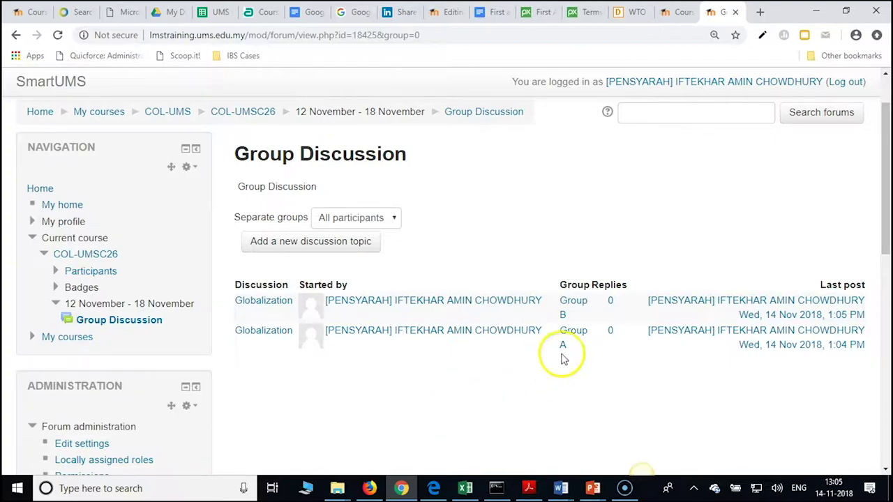
right_click(578, 308)
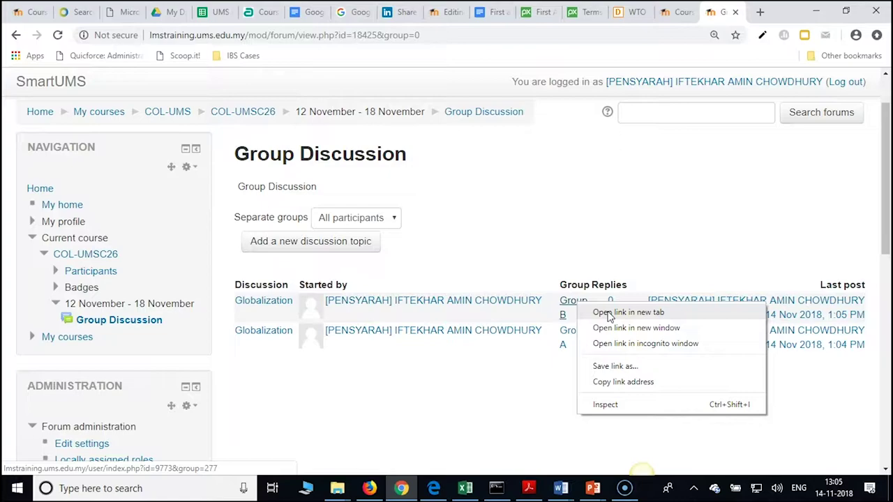
click(465, 261)
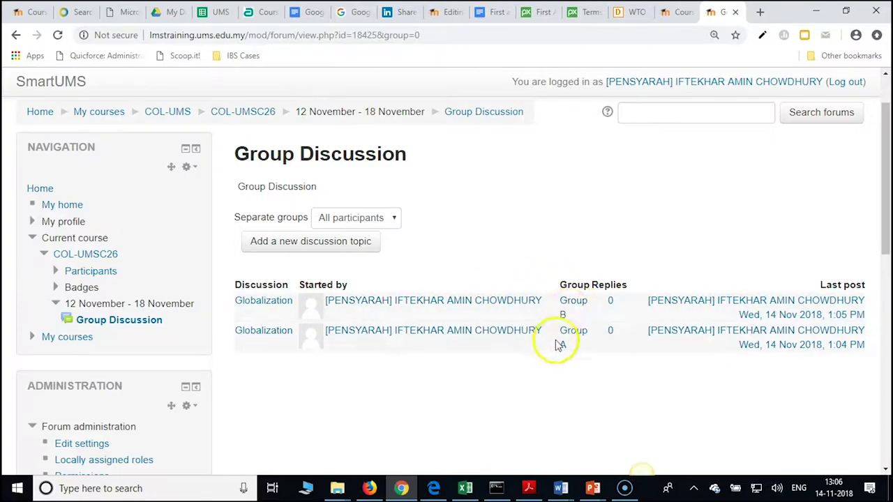
right_click(578, 306)
click(440, 232)
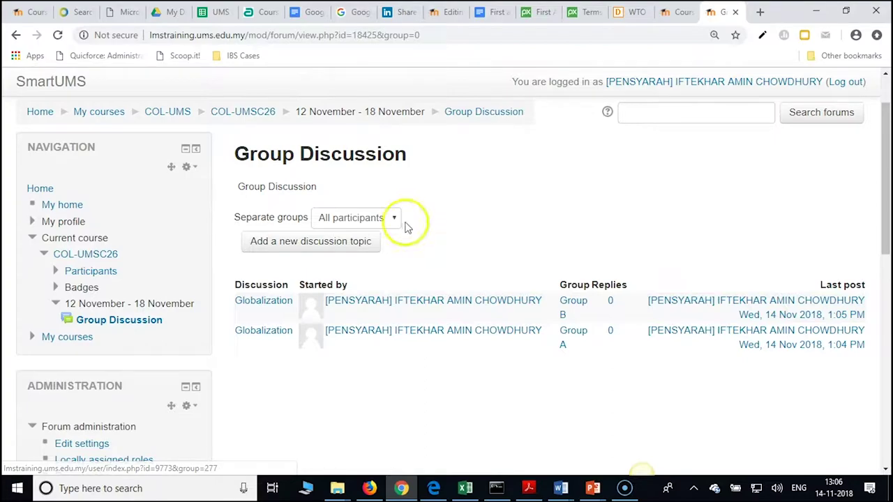
right_click(392, 220)
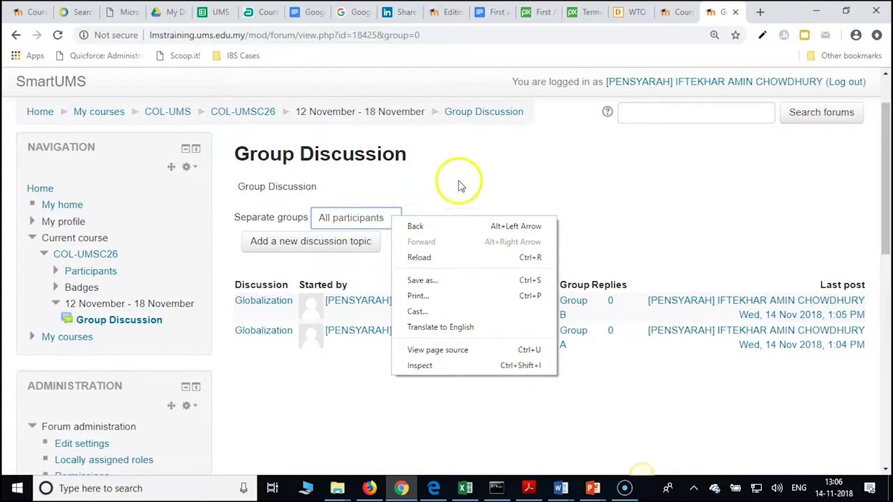
click(459, 185)
click(396, 220)
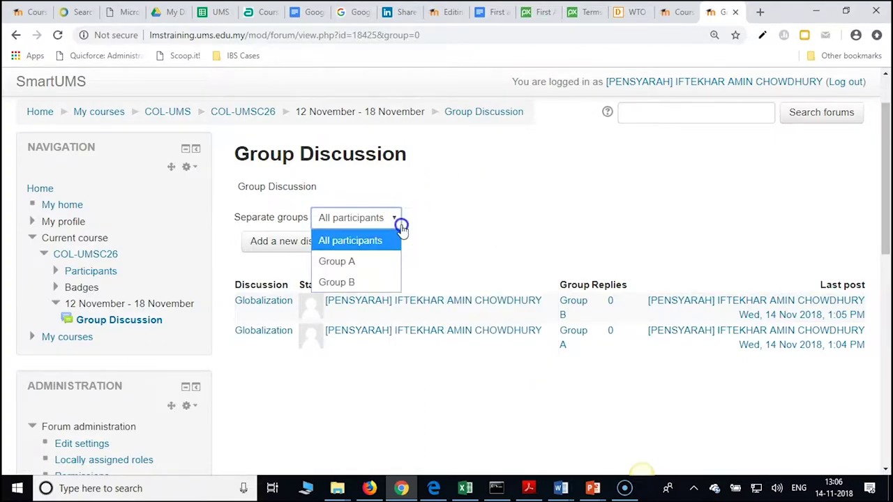
click(363, 250)
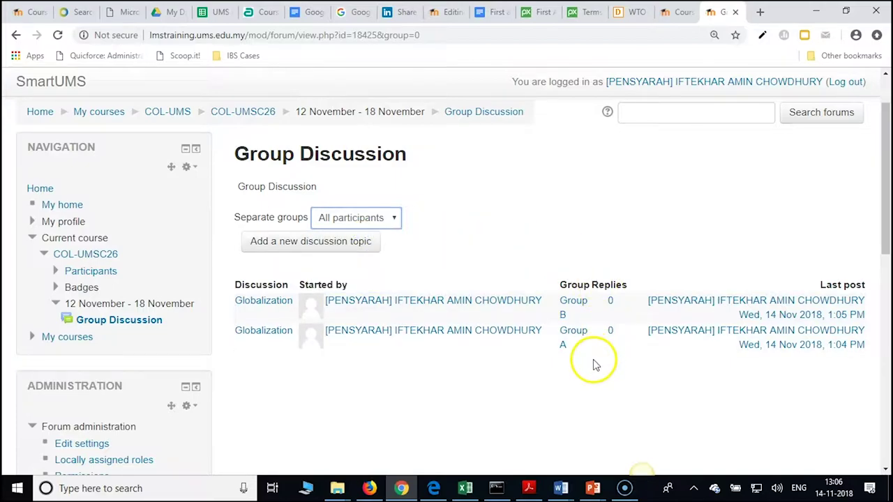
Open the Group B and Group A links from the discussion list, each in its own new tab.
right_click(575, 300)
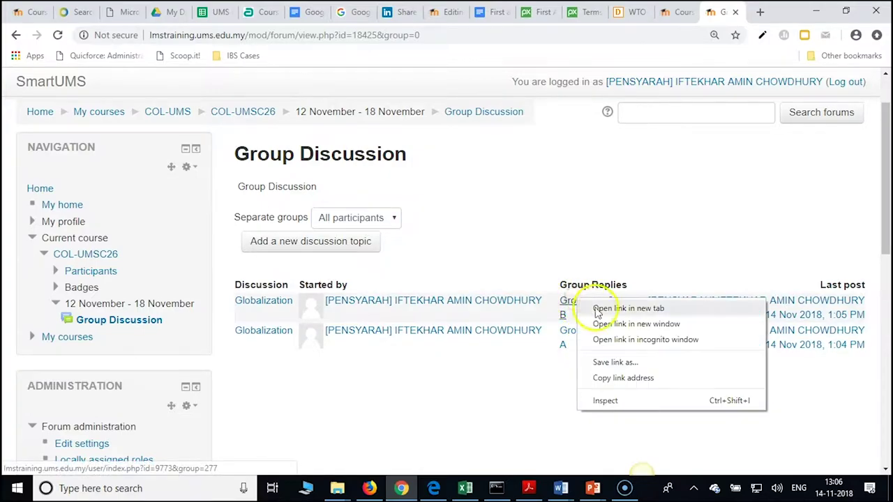
click(604, 308)
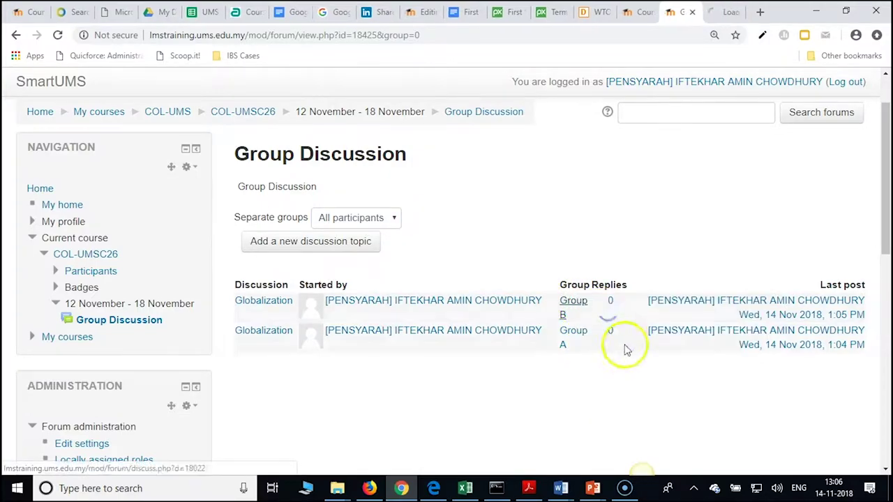
right_click(574, 333)
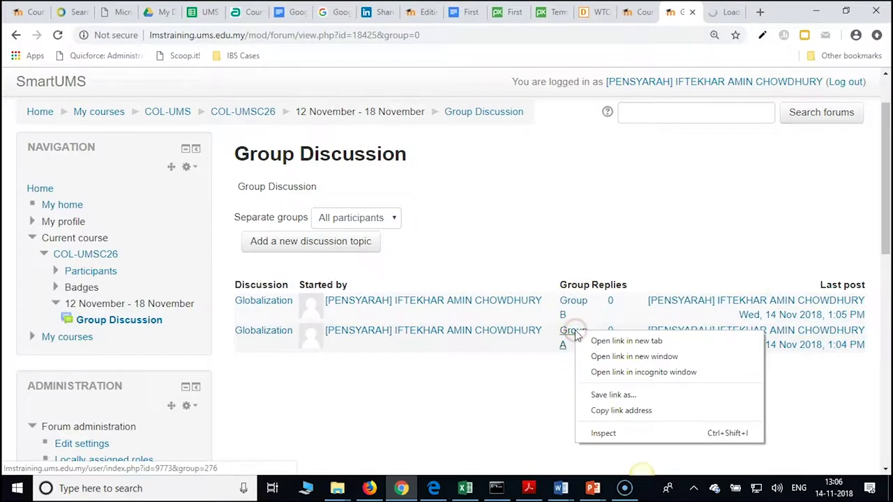
click(611, 341)
Examine the participants page opened from the Group B link.
click(687, 14)
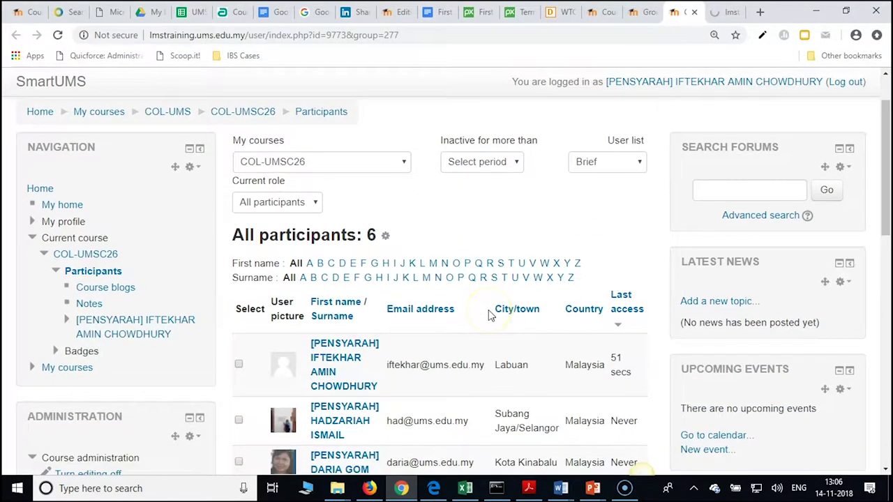
scroll(491, 315, down, 2)
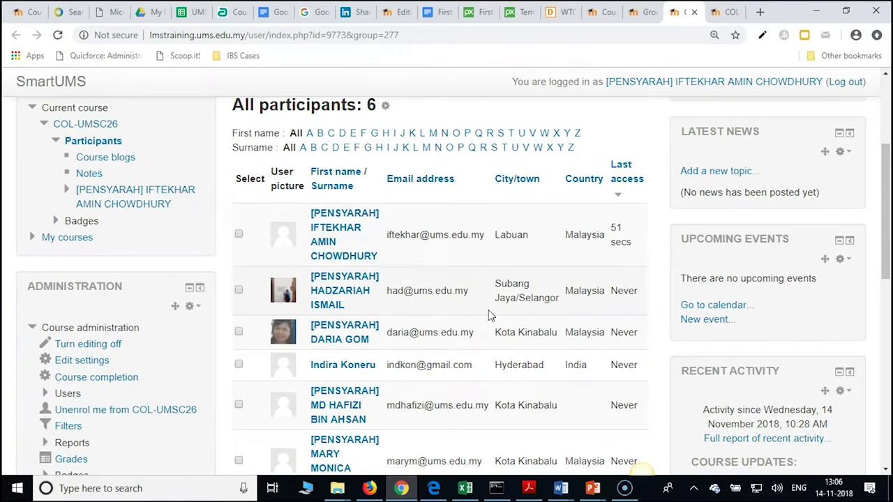
scroll(488, 313, down, 2)
scroll(499, 286, up, 5)
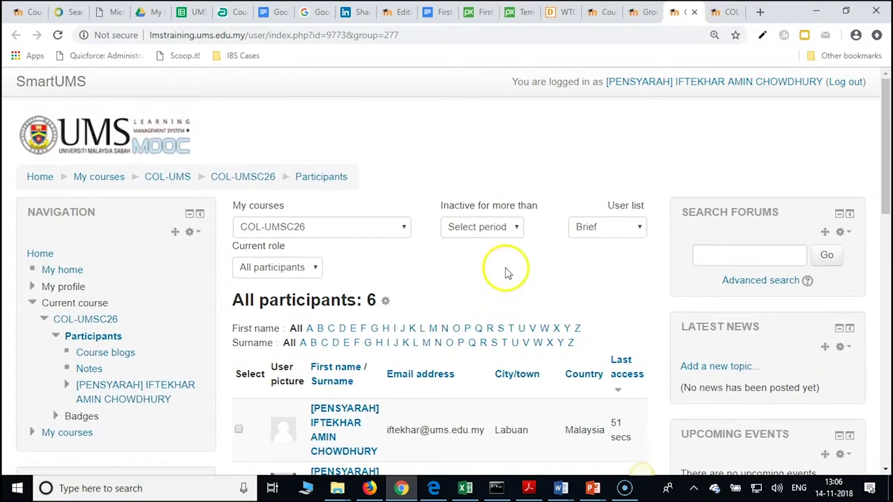
Switch to the participants page opened from the Group A link and filter it by the Student role.
click(726, 12)
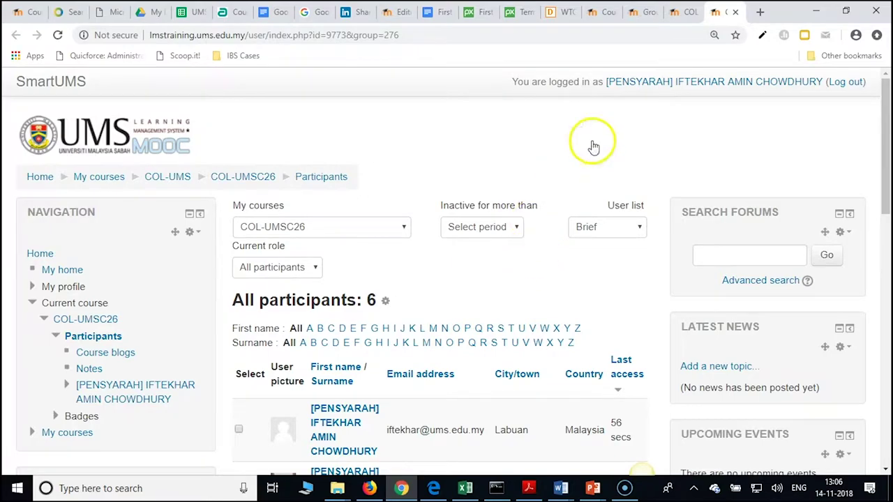
click(307, 266)
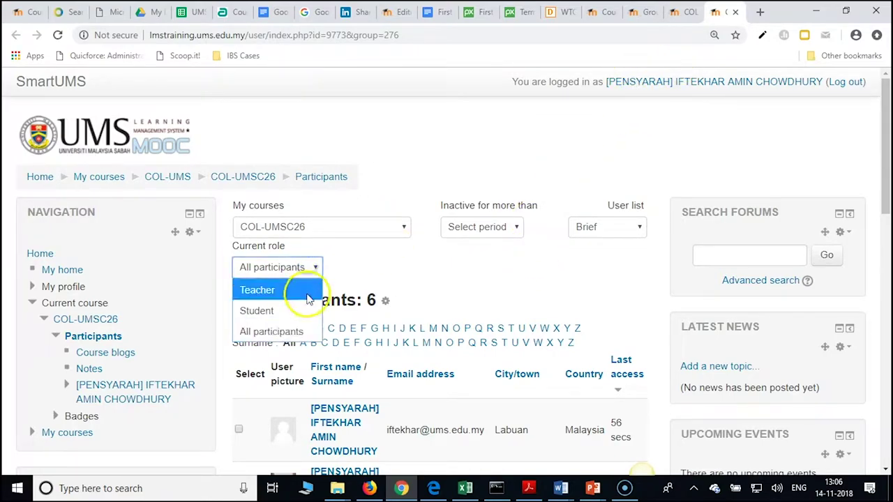
click(283, 312)
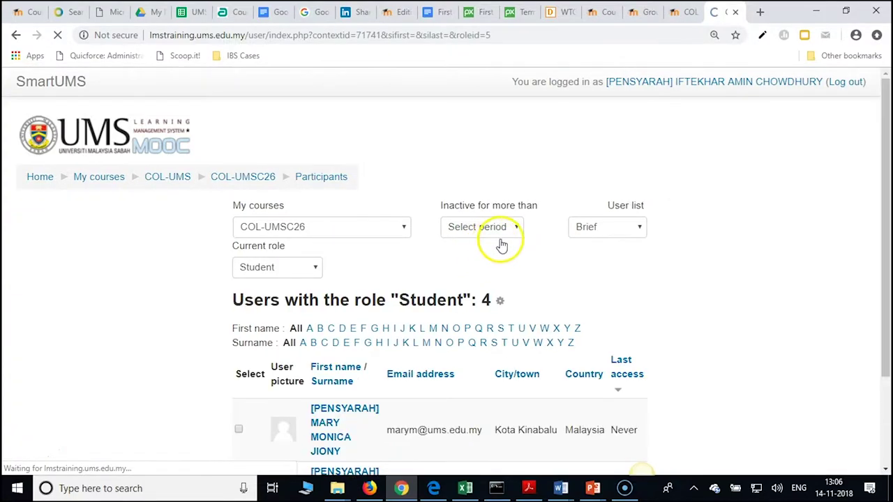
scroll(521, 282, down, 3)
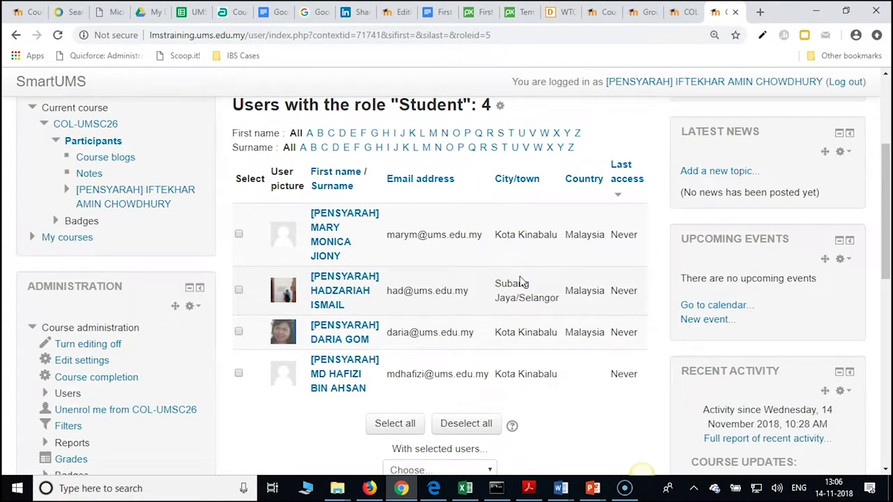
Go back to the course's full participants list and check its entries and filter options.
click(67, 393)
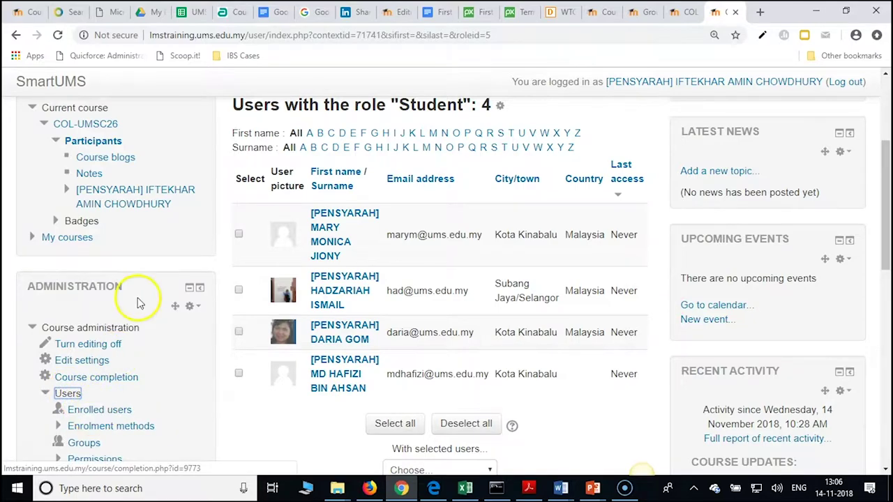
click(119, 141)
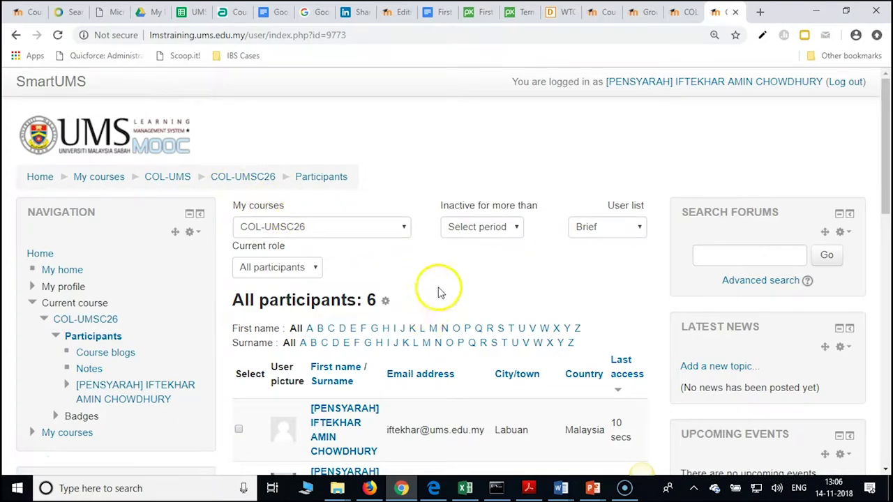
scroll(438, 290, down, 1)
scroll(438, 286, down, 2)
scroll(438, 289, up, 2)
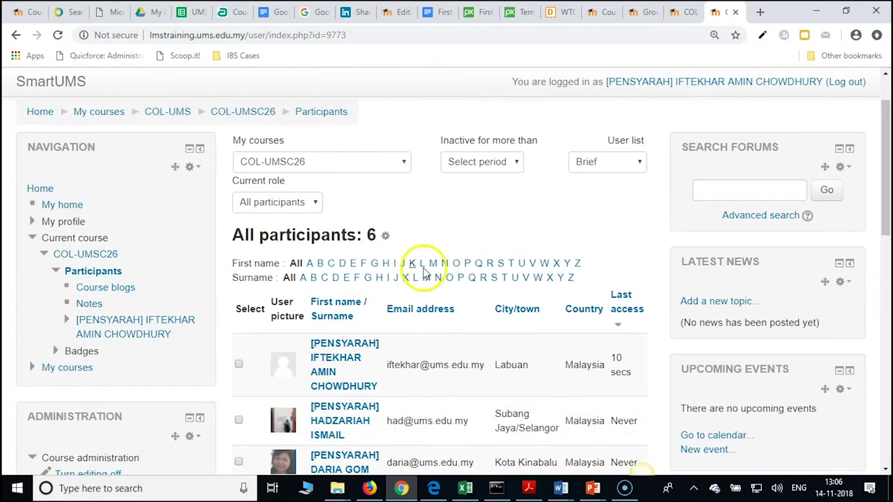
click(307, 207)
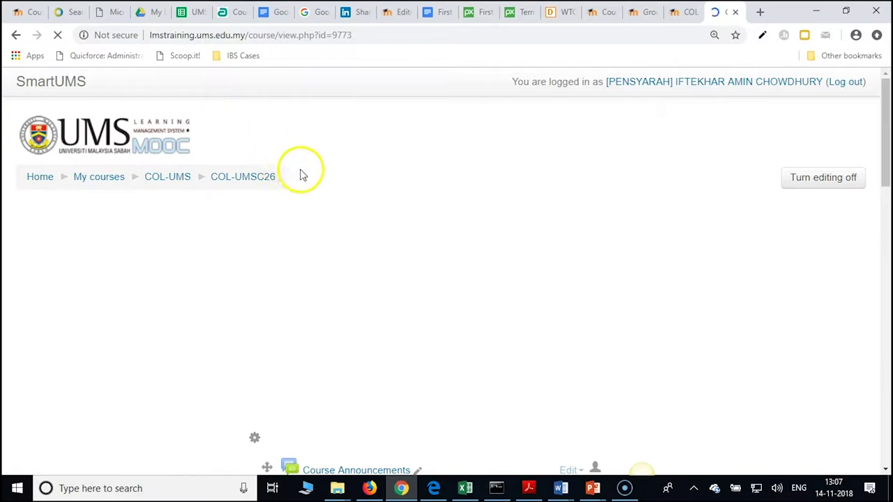
Open the COL-UMSC26 course settings from the course page and expand all sections.
scroll(314, 178, down, 3)
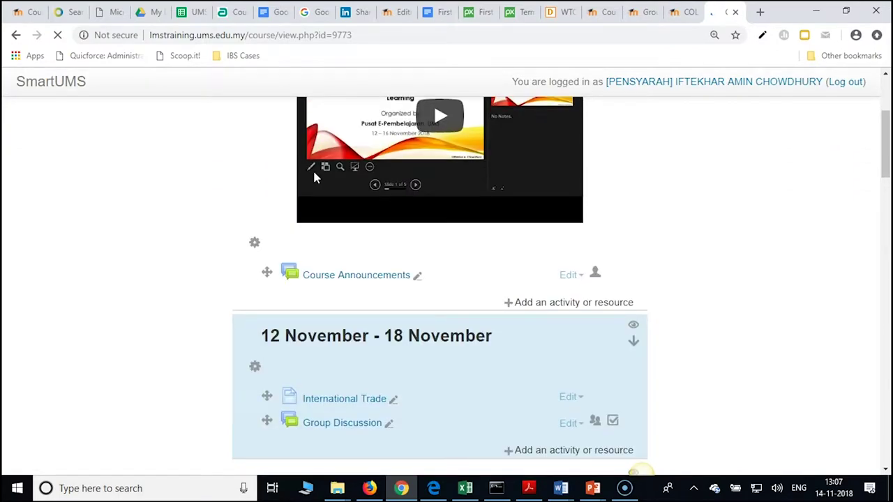
scroll(314, 178, up, 2)
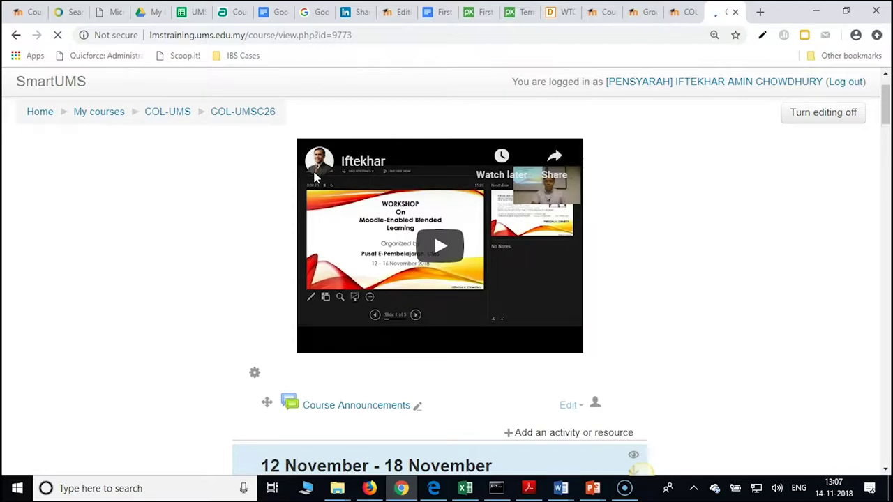
click(272, 177)
scroll(272, 178, down, 2)
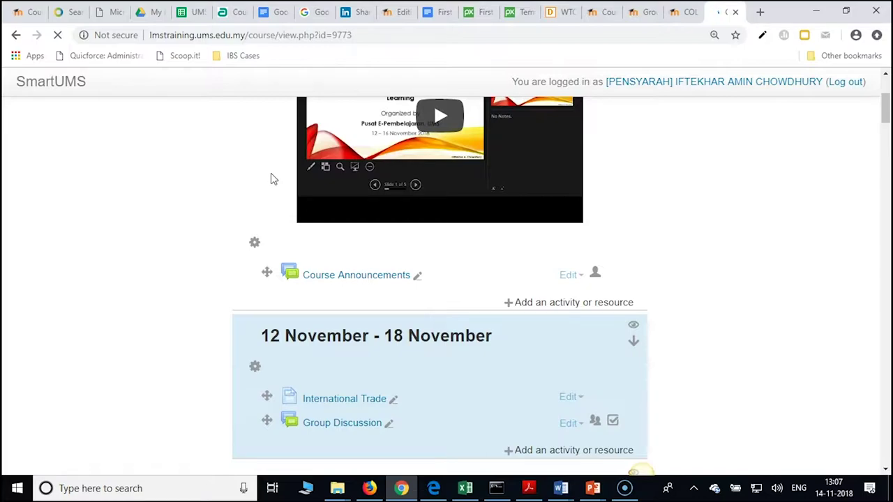
scroll(272, 178, down, 2)
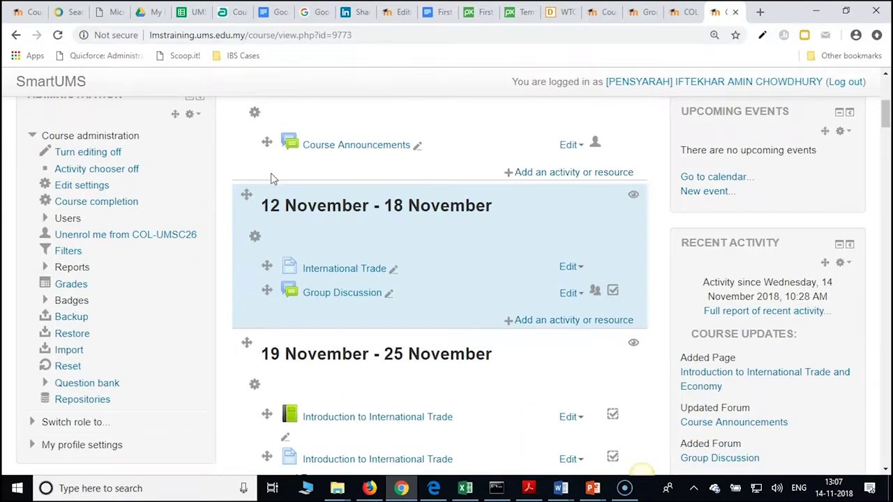
click(79, 187)
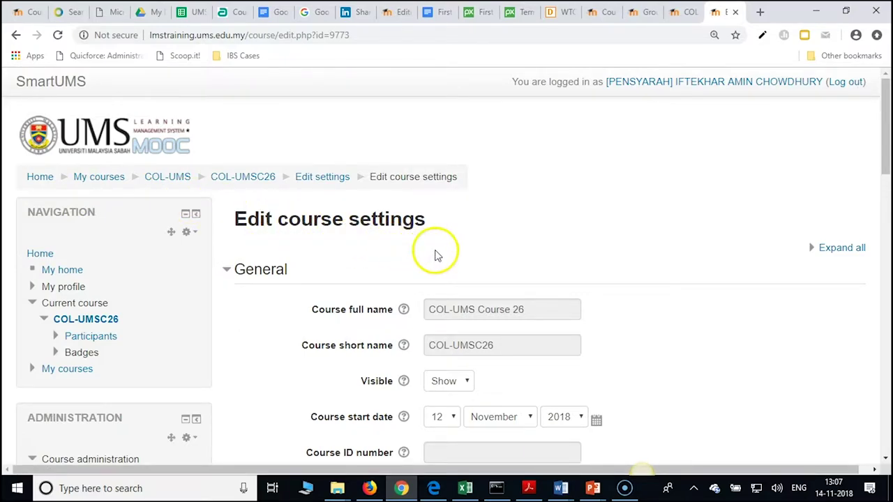
scroll(435, 254, down, 2)
click(834, 120)
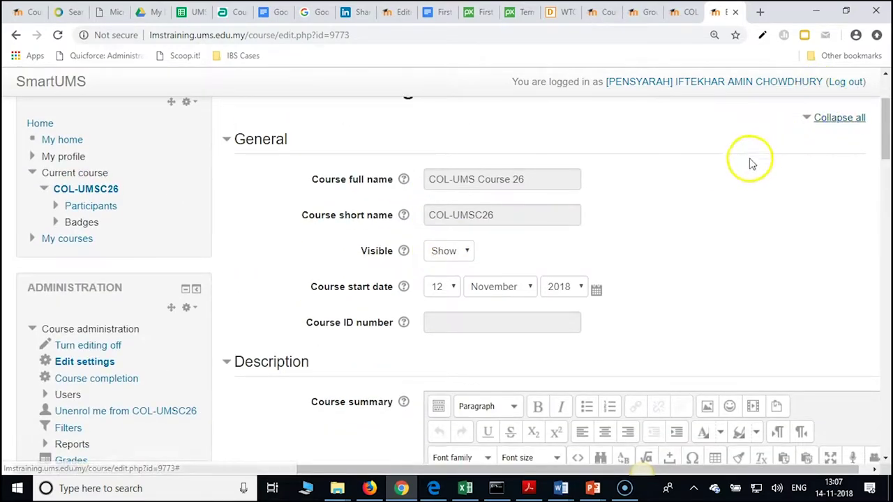
Set the course's group mode to Separate groups and save the course settings.
scroll(710, 198, down, 8)
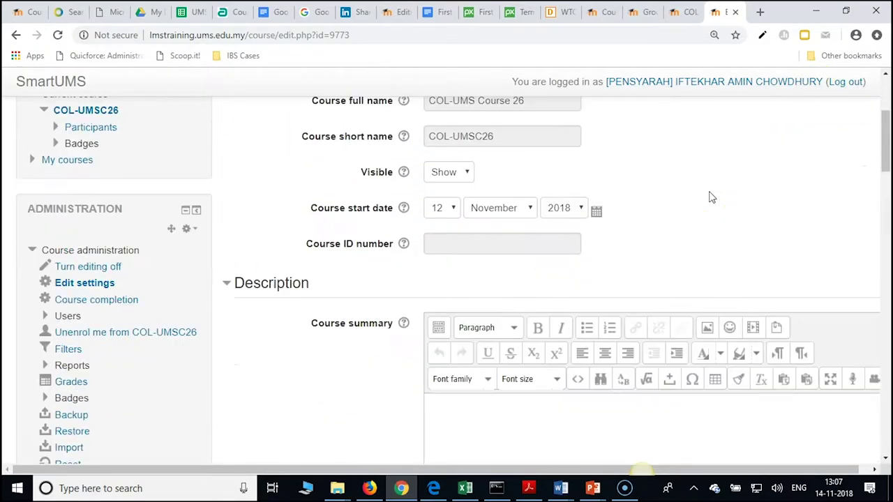
scroll(709, 192, down, 8)
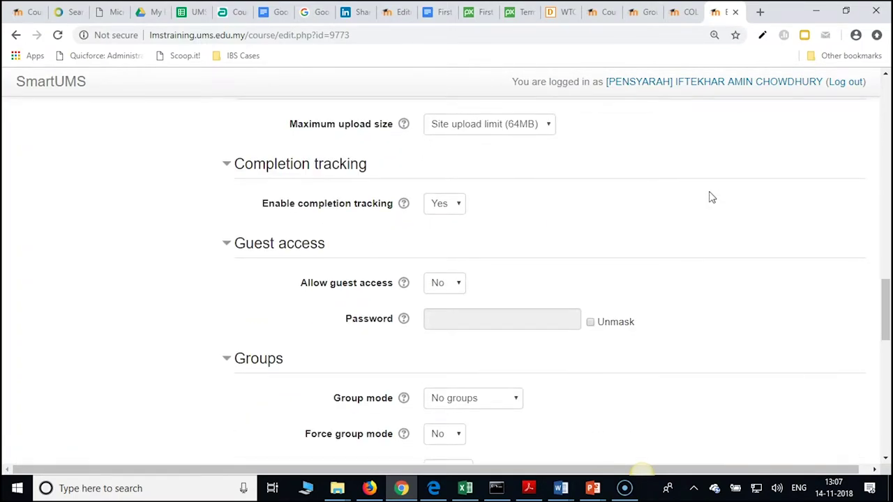
scroll(709, 195, down, 2)
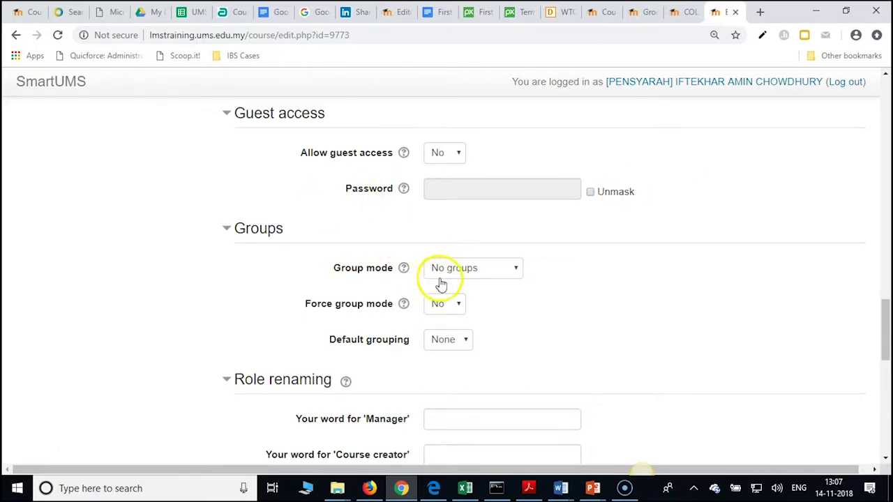
click(510, 274)
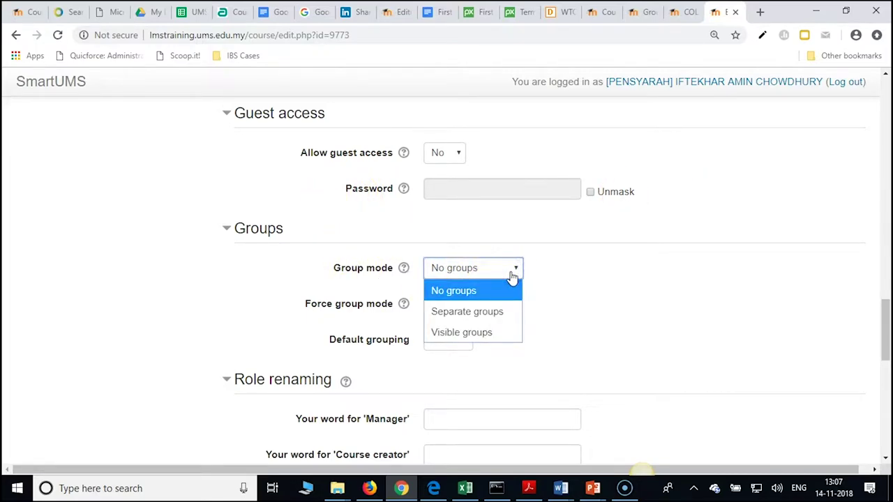
click(468, 311)
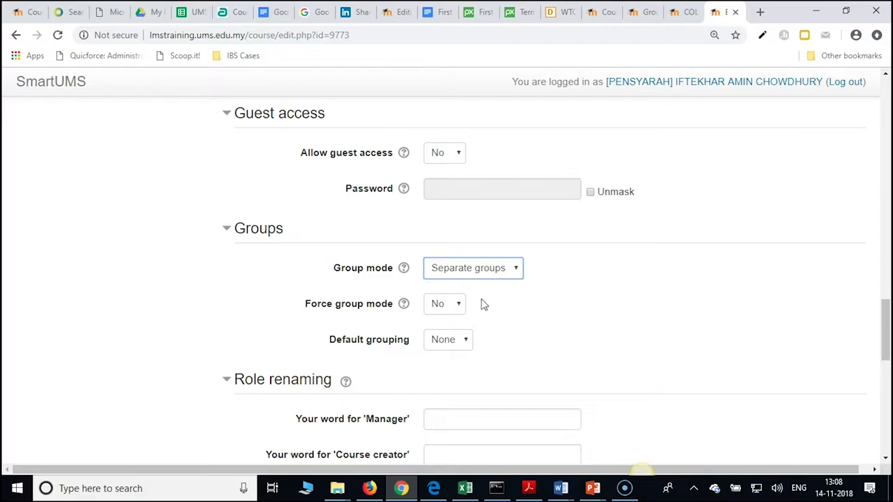
scroll(488, 310, down, 6)
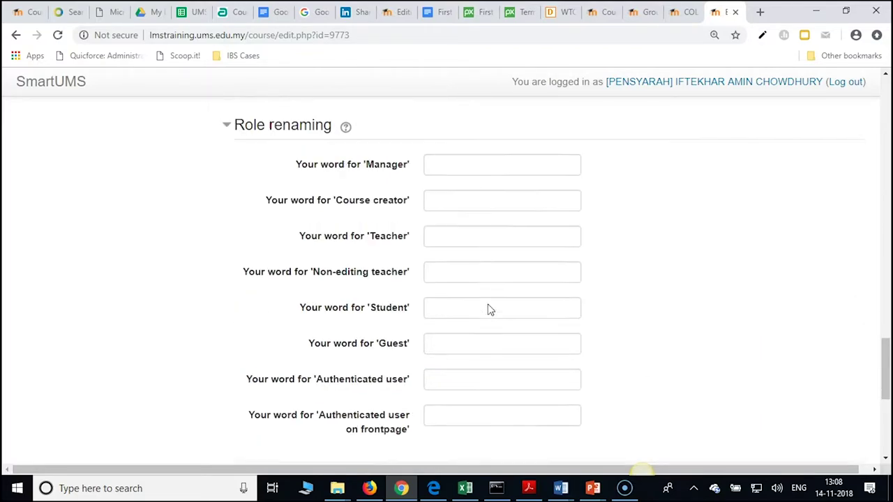
click(469, 350)
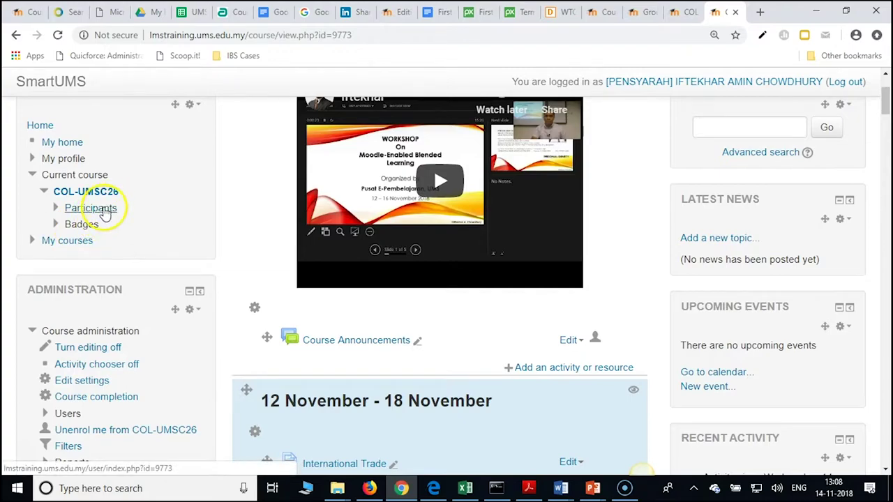
Open the course participants list and show only the members of Group A.
click(105, 211)
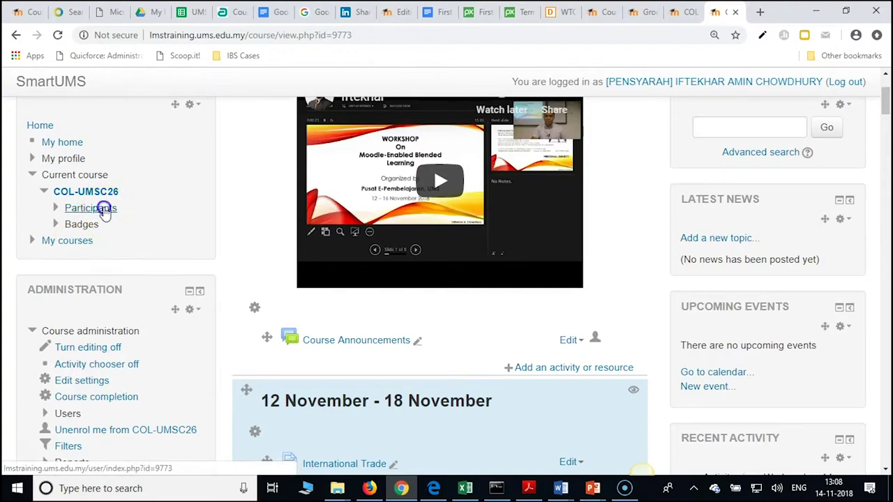
click(102, 225)
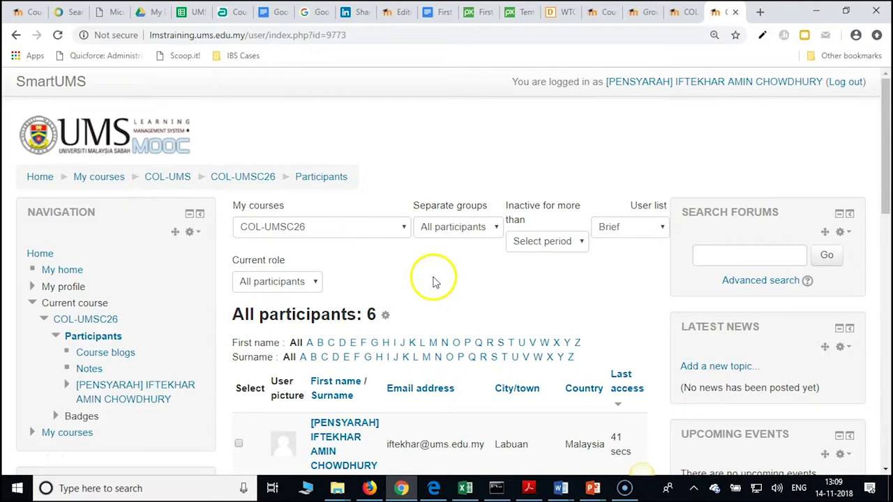
click(457, 229)
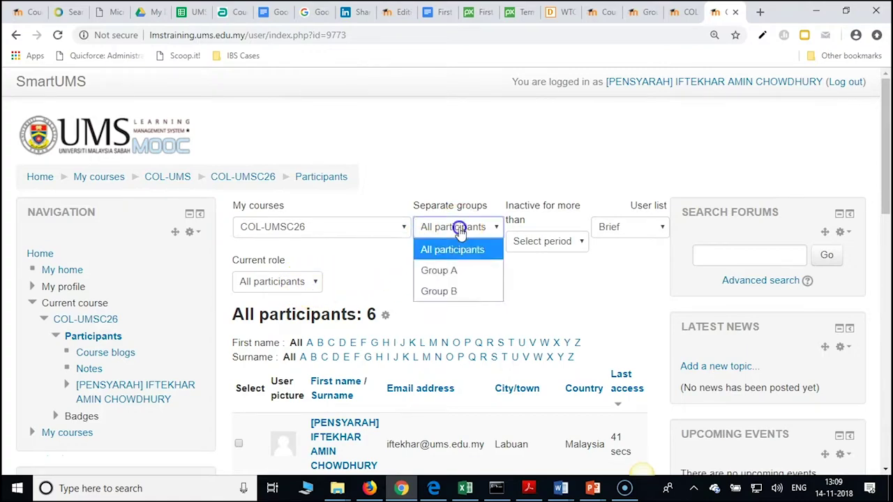
click(434, 270)
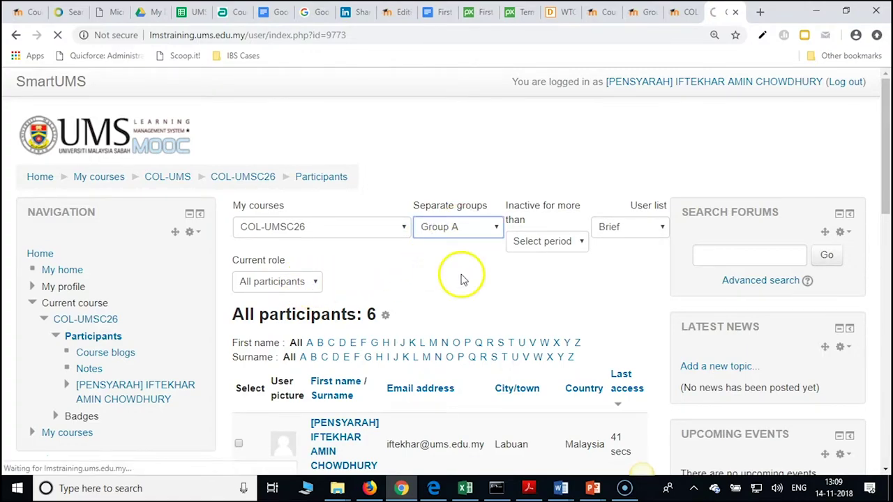
scroll(454, 289, down, 2)
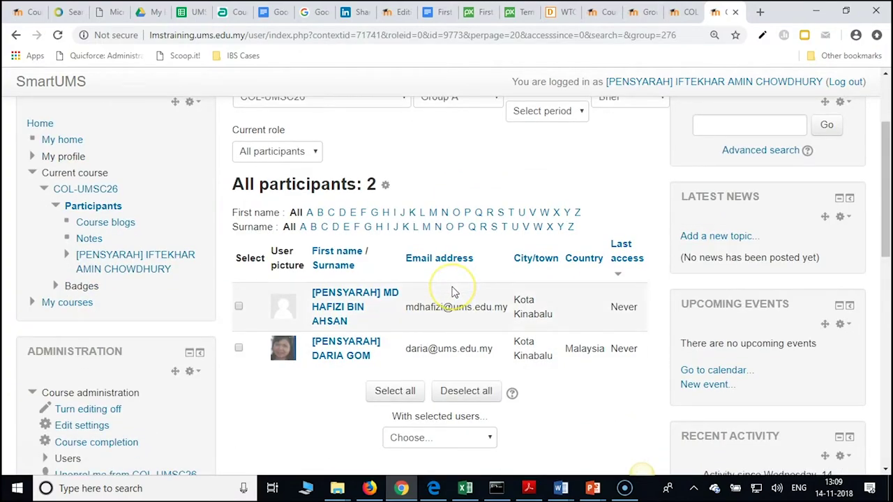
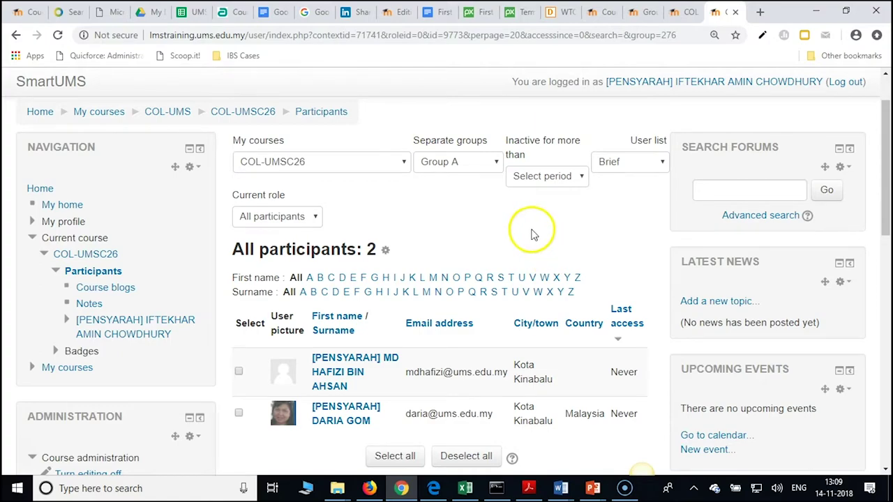
Open the COL-UMSC4 course from the list of enrolled courses on the My home page.
scroll(530, 251, down, 1)
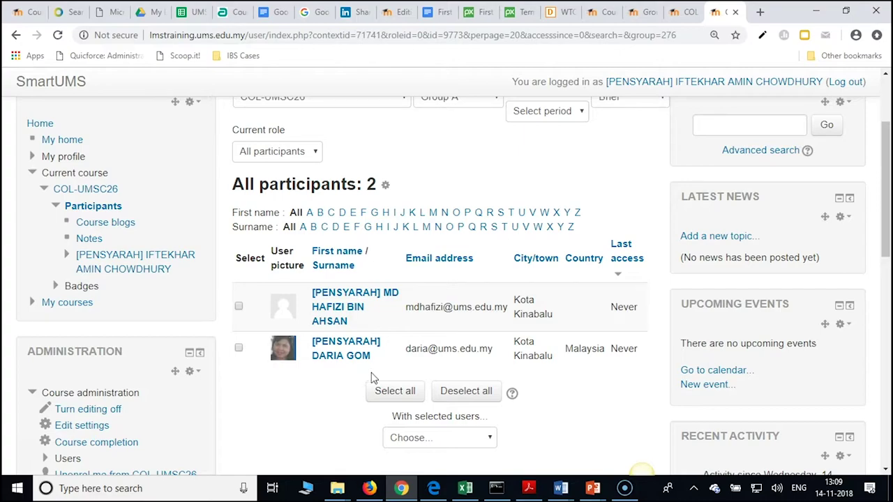
scroll(346, 404, down, 2)
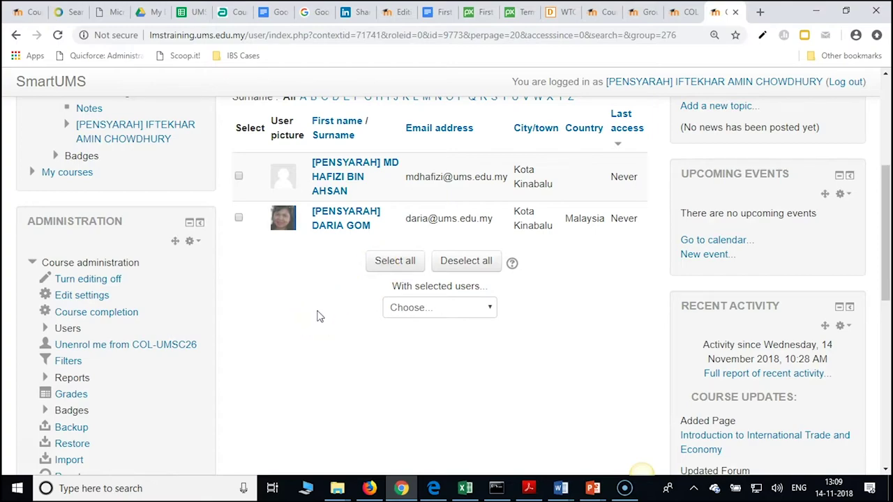
click(82, 180)
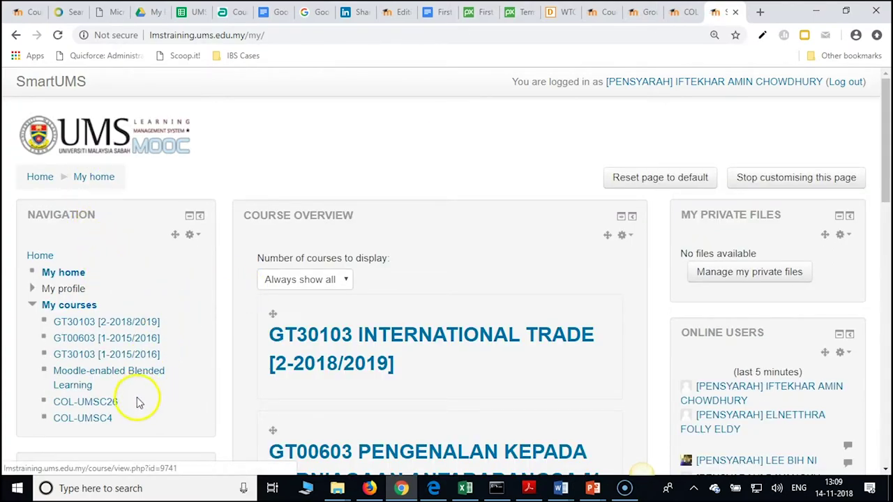
scroll(129, 416, down, 1)
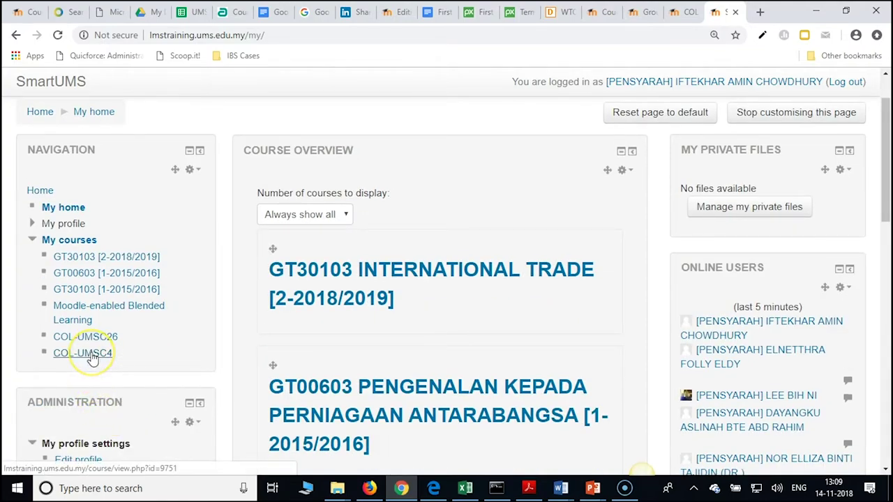
click(92, 354)
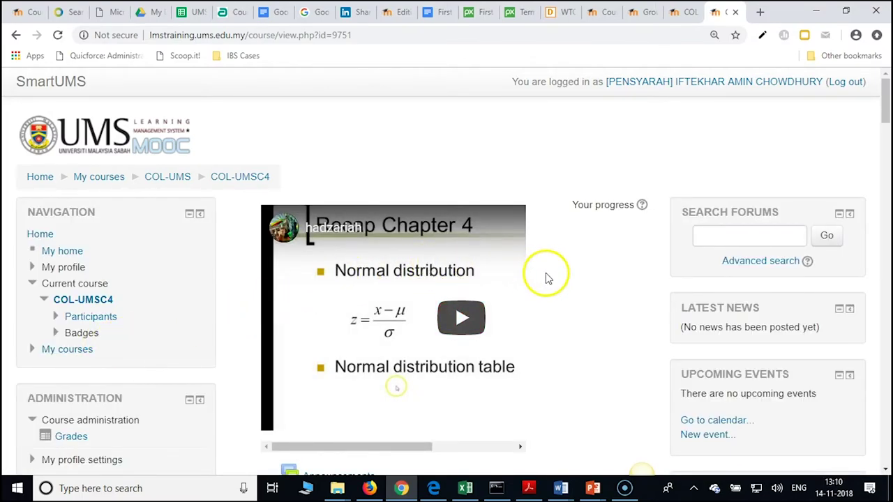
Open the Group Discussion forum under 10 December - 16 December and view its "Agile vs Extreme" discussion.
scroll(547, 280, down, 1)
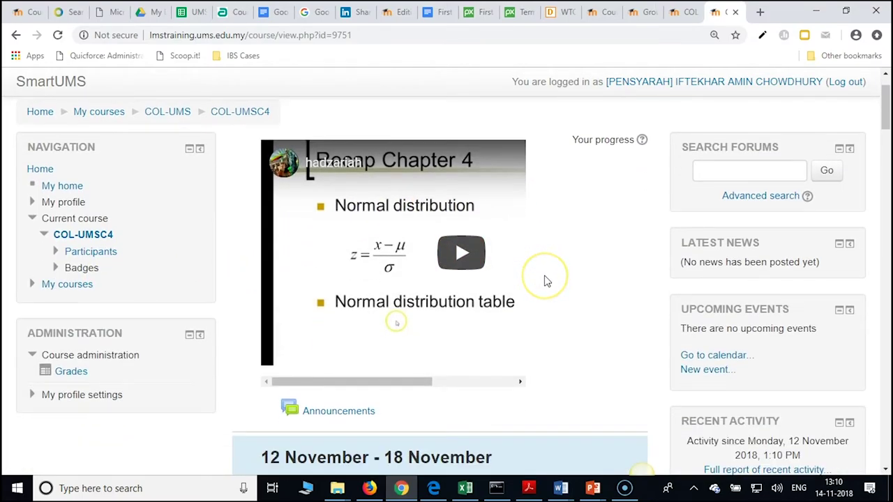
scroll(547, 279, down, 2)
scroll(546, 281, down, 2)
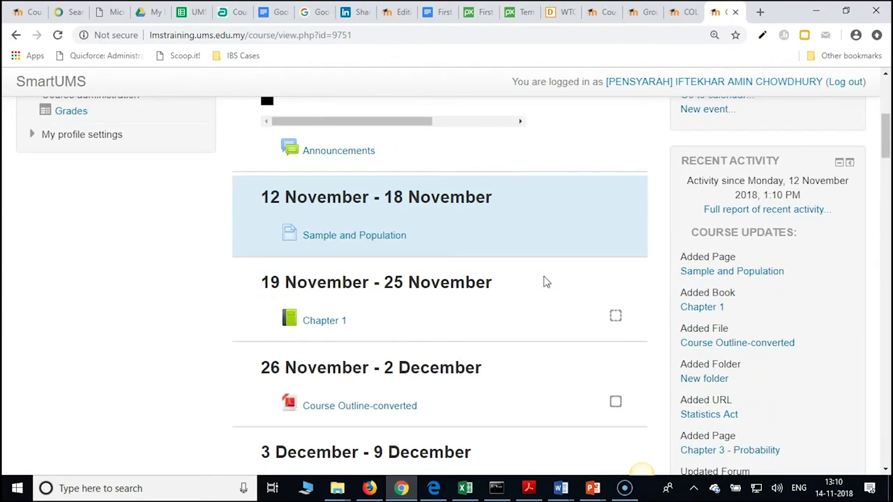
scroll(547, 282, down, 2)
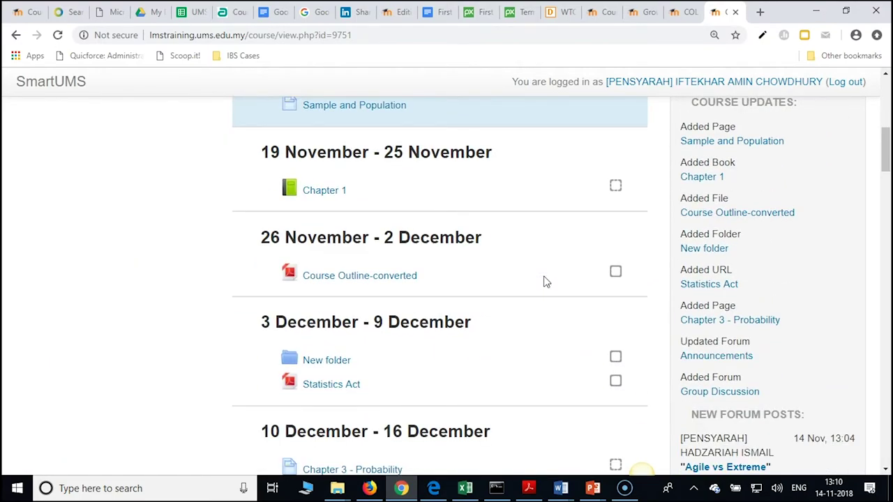
scroll(547, 282, down, 2)
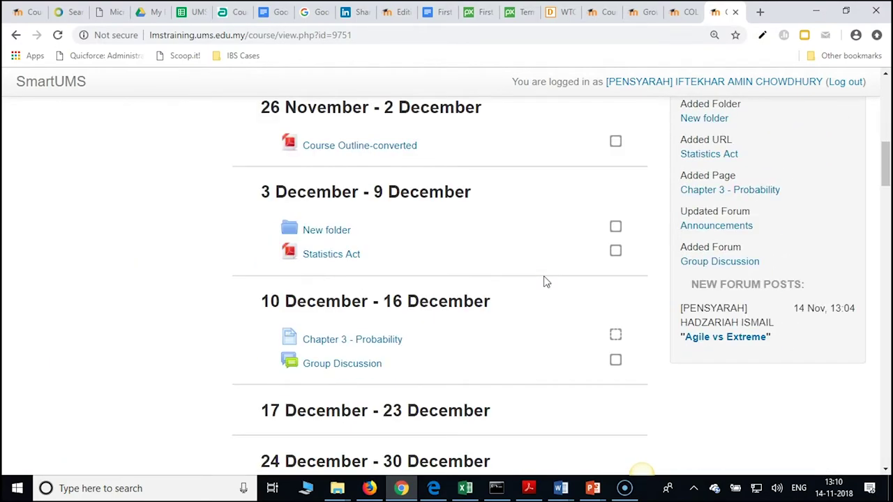
click(328, 366)
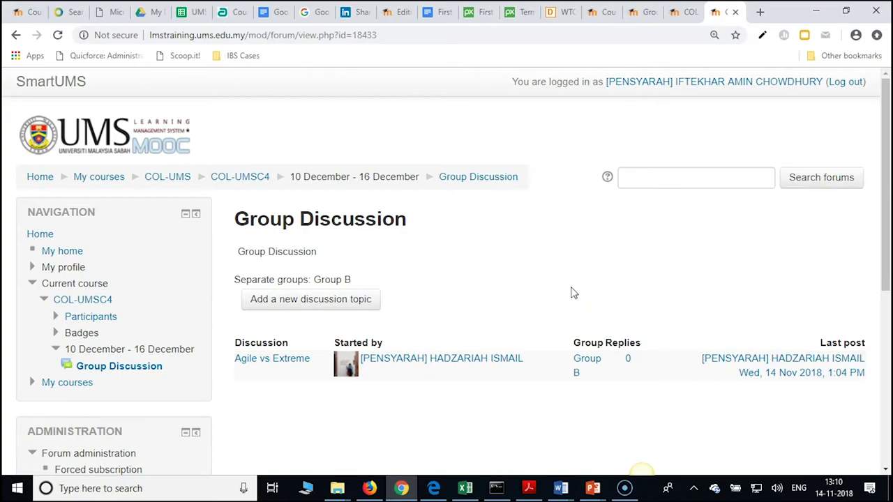
click(296, 360)
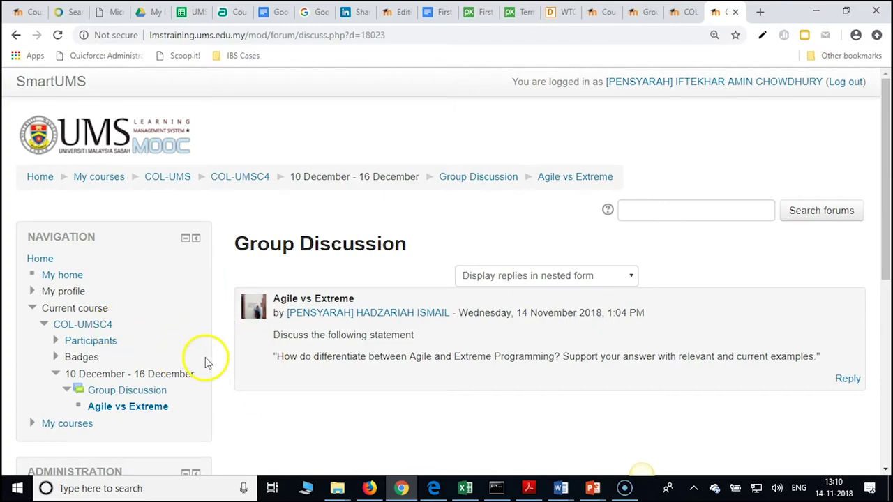
Write a reply to the "Agile vs Extreme" post with the message "I need to know more about these.".
click(849, 383)
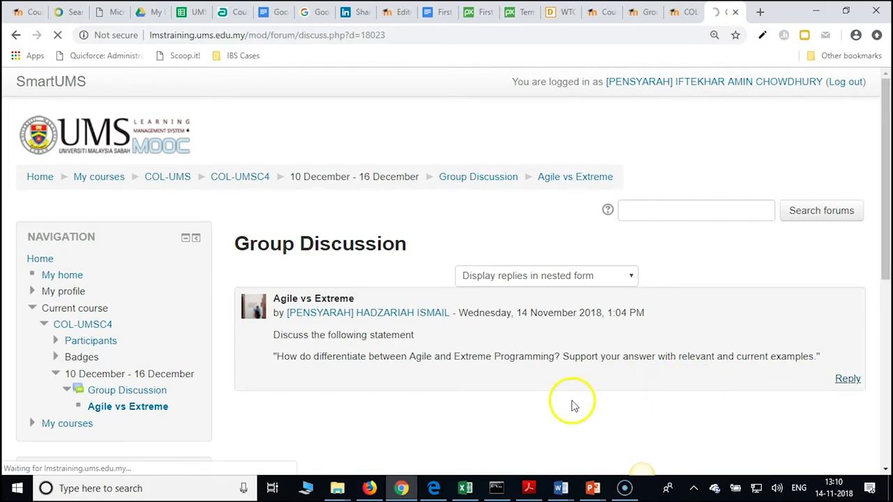
click(489, 202)
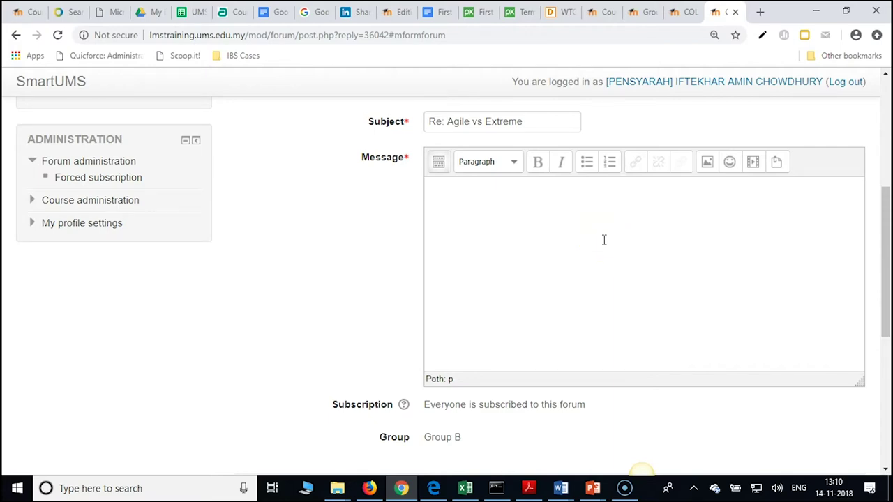
click(585, 232)
key(BackSpace)
key(BackSpace)
key(BackSpace)
key(BackSpace)
key(BackSpace)
key(BackSpace)
key(BackSpace)
key(BackSpace)
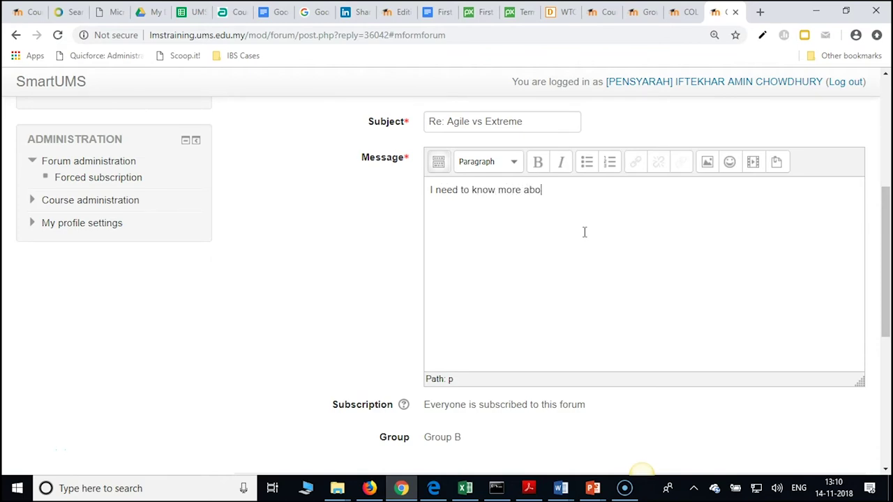
text(hese.)
Post the reply to the forum and continue to the discussion to view it beneath the original post.
scroll(558, 265, down, 2)
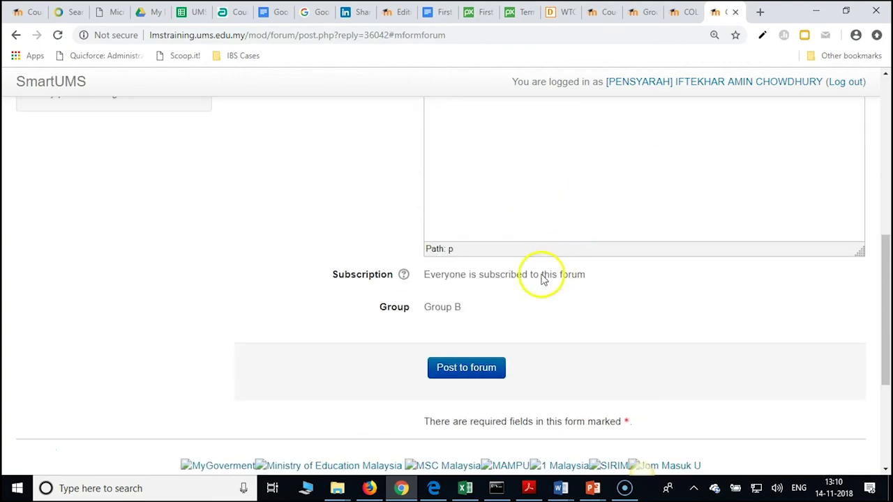
click(487, 375)
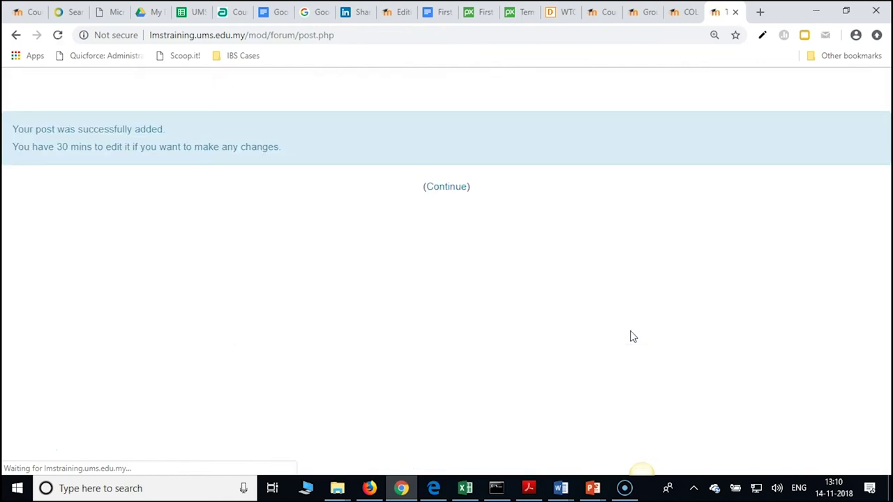
click(456, 186)
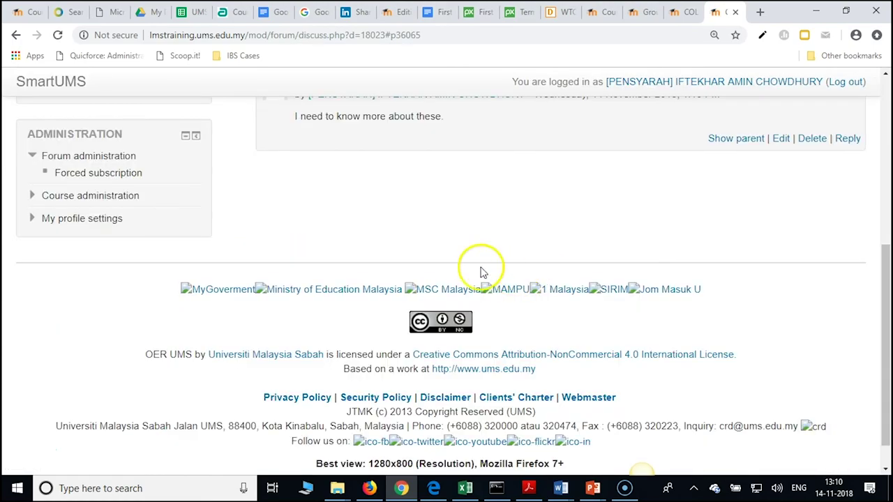
scroll(480, 269, up, 2)
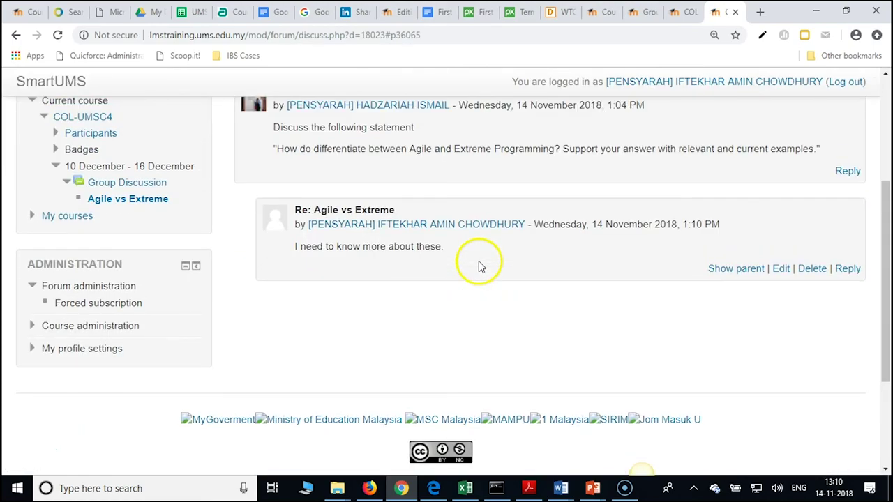
click(554, 308)
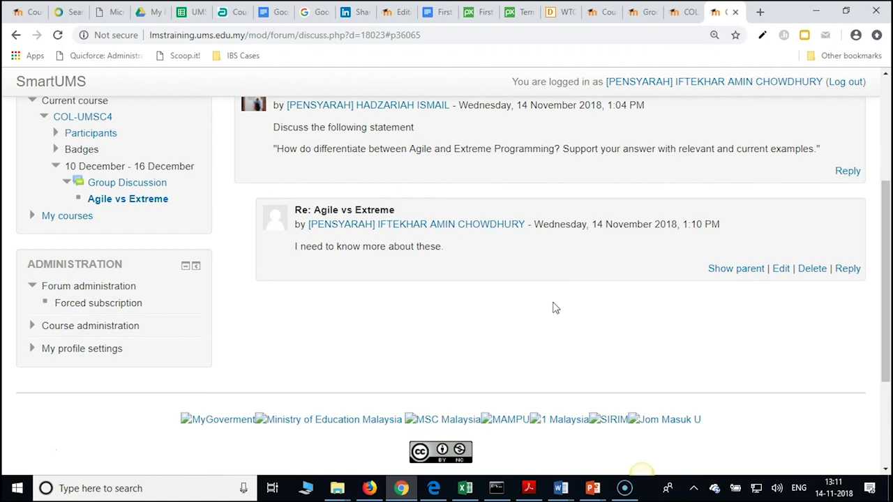